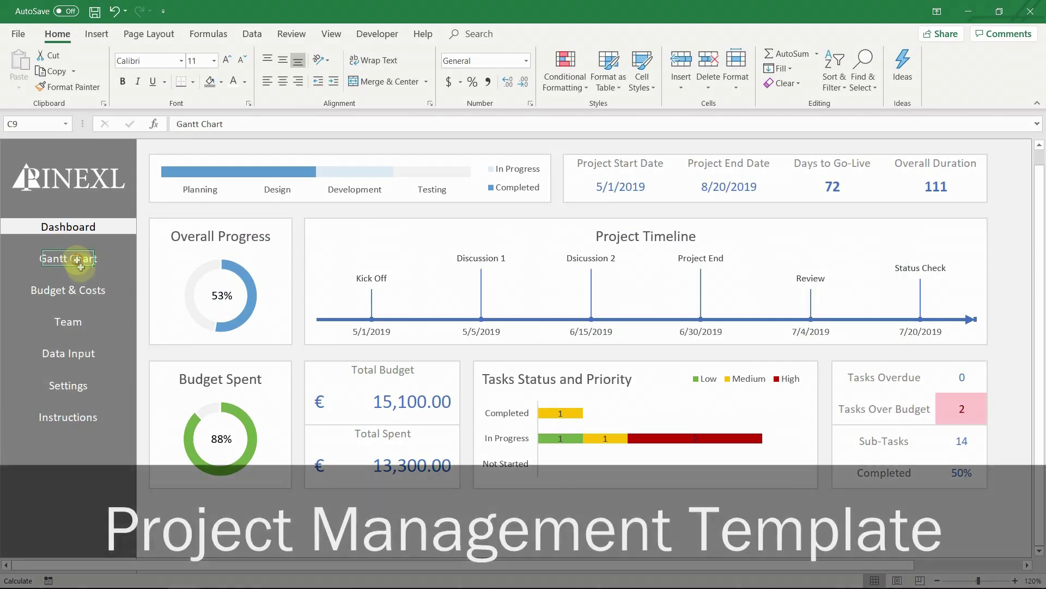
- Browse the project template's Gantt Chart, Budget & Costs, Team and Data Input sheets via sidebar links
click(82, 260)
click(83, 292)
click(82, 322)
click(84, 354)
click(69, 320)
click(73, 293)
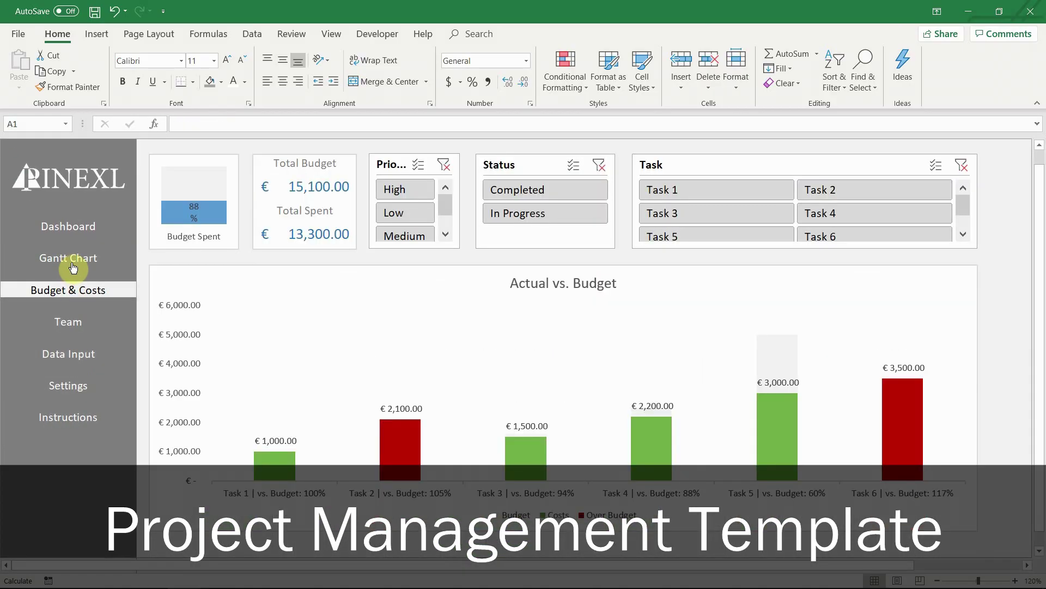
click(68, 260)
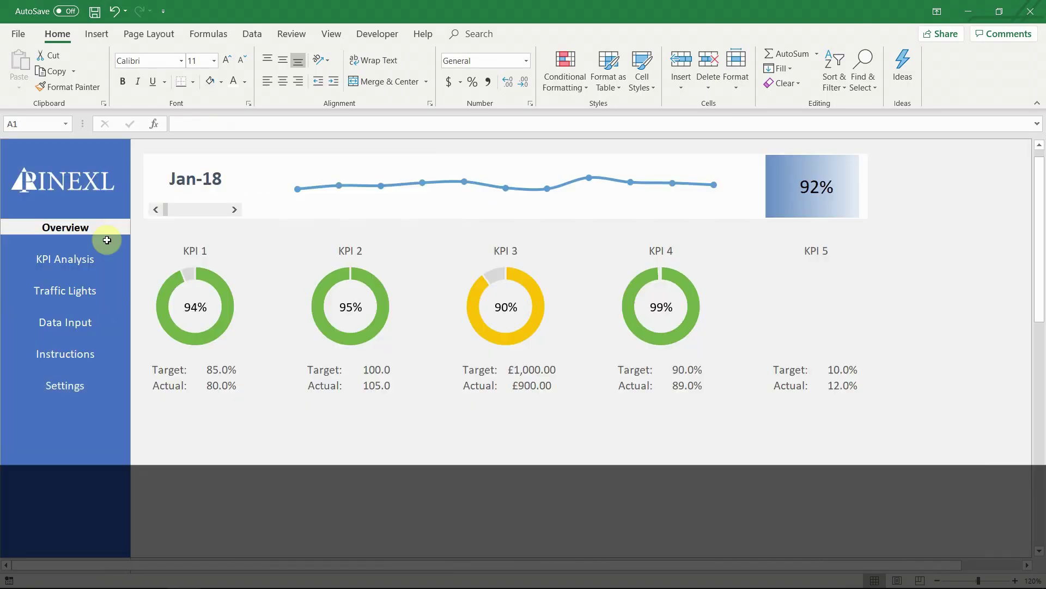
- Browse the KPI Analysis, Traffic Lights, Overview, Year view, Tasks and January 2019 calendar sheets
click(70, 258)
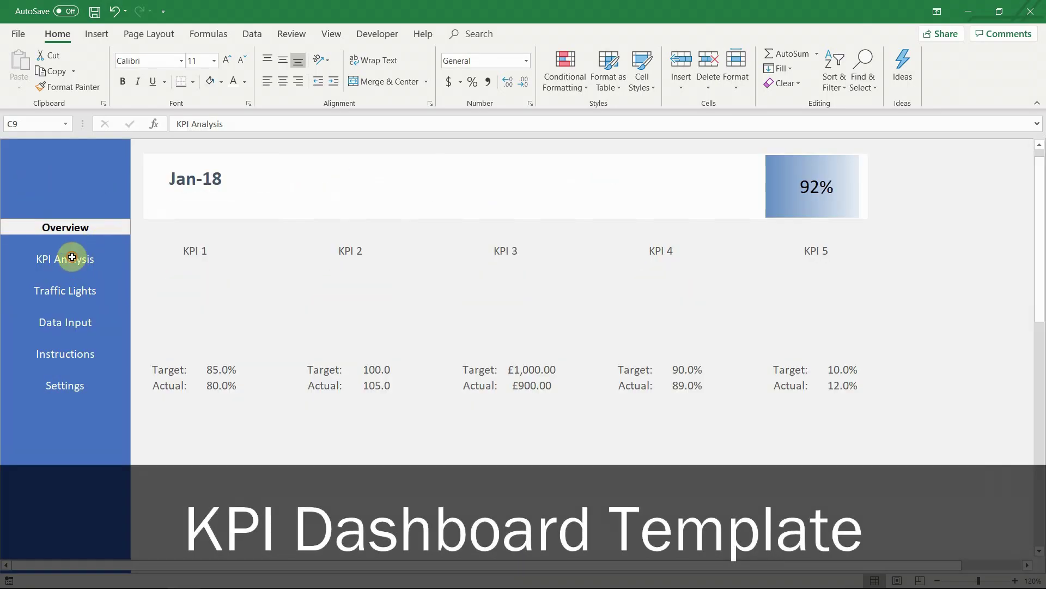
click(73, 290)
click(73, 260)
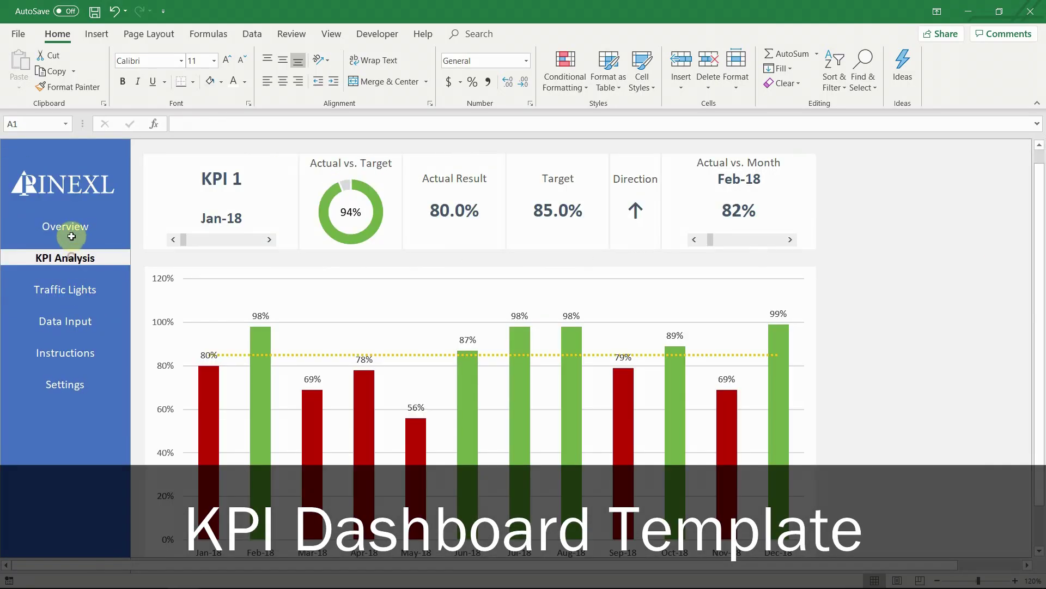
click(69, 231)
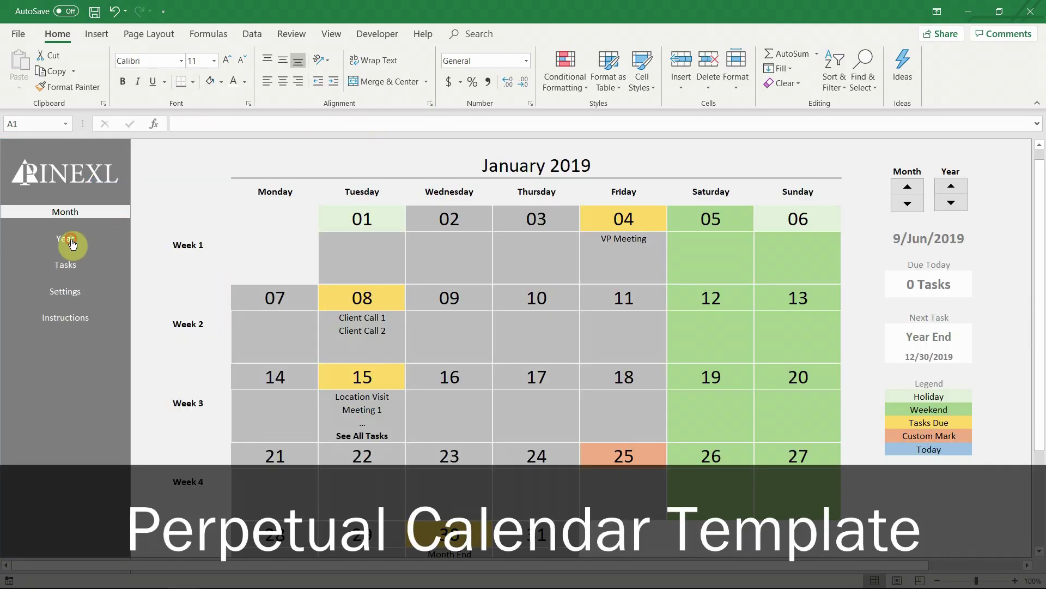
click(70, 246)
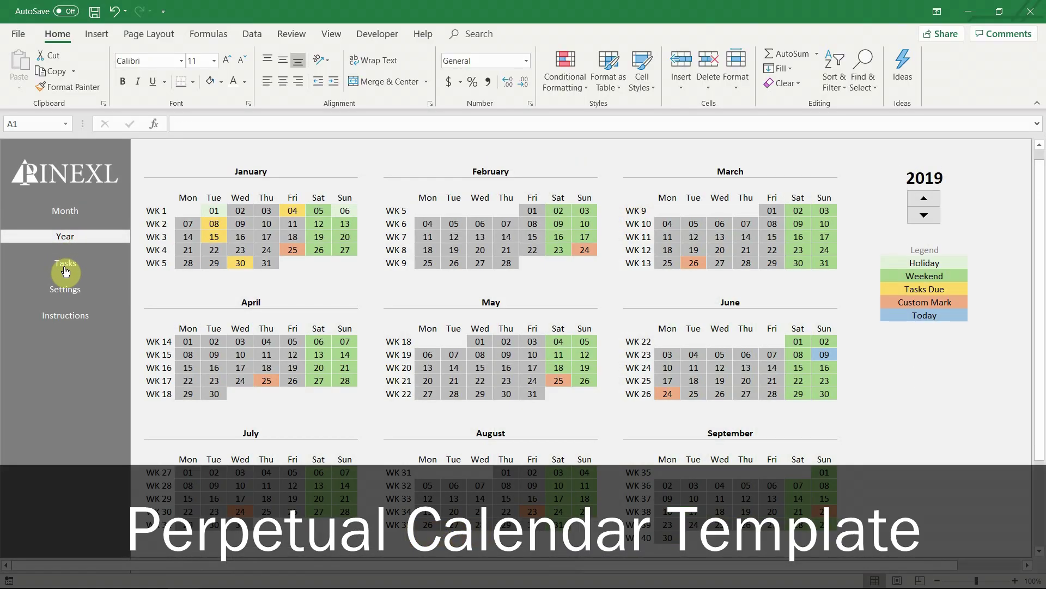
click(65, 268)
click(65, 219)
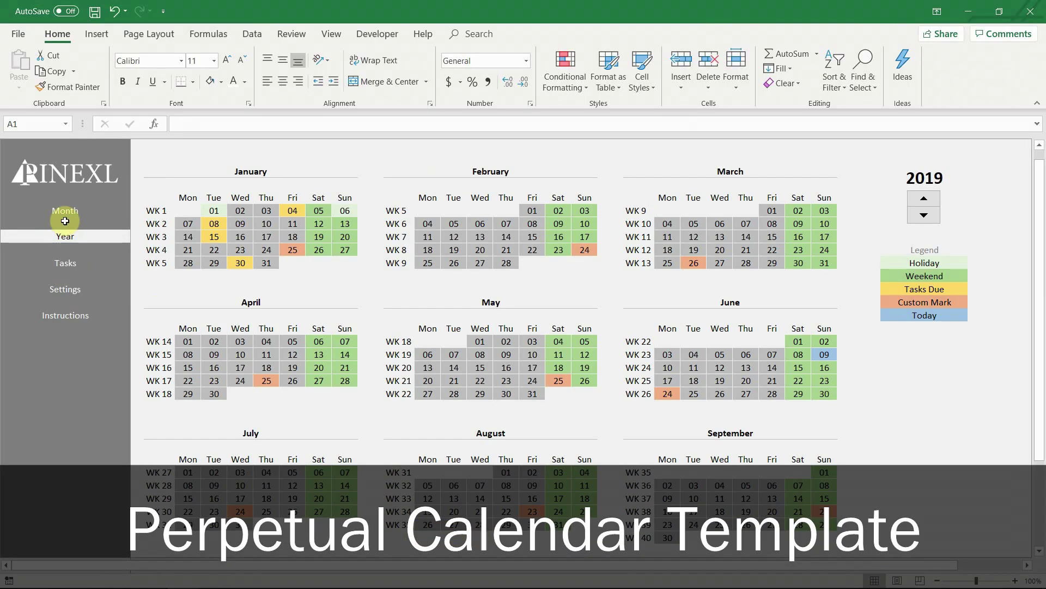
click(68, 214)
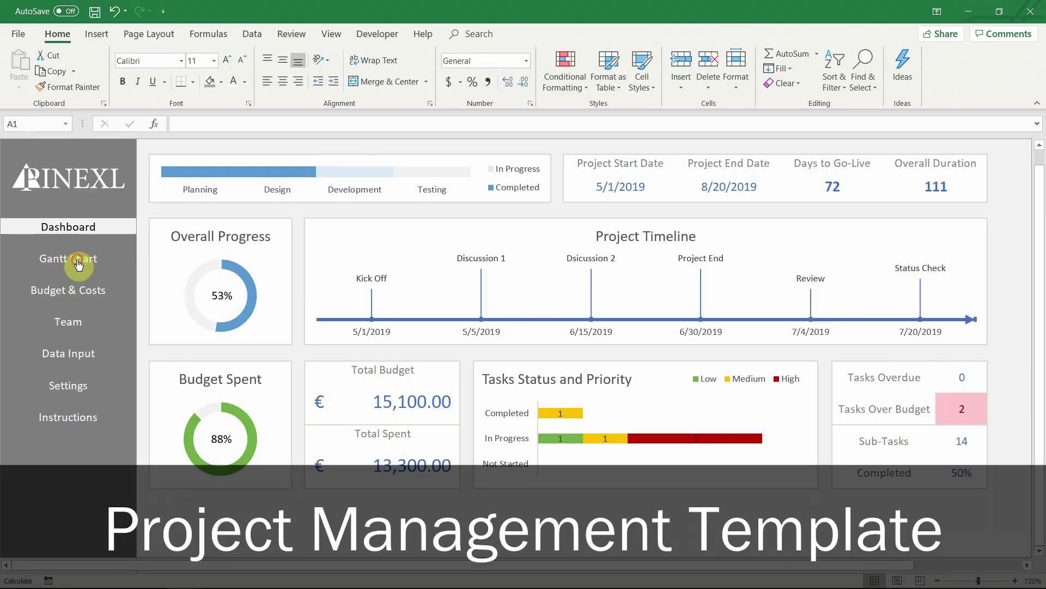
- Revisit the project template's Gantt Chart, Budget & Costs, Team and Data Input pages
click(71, 258)
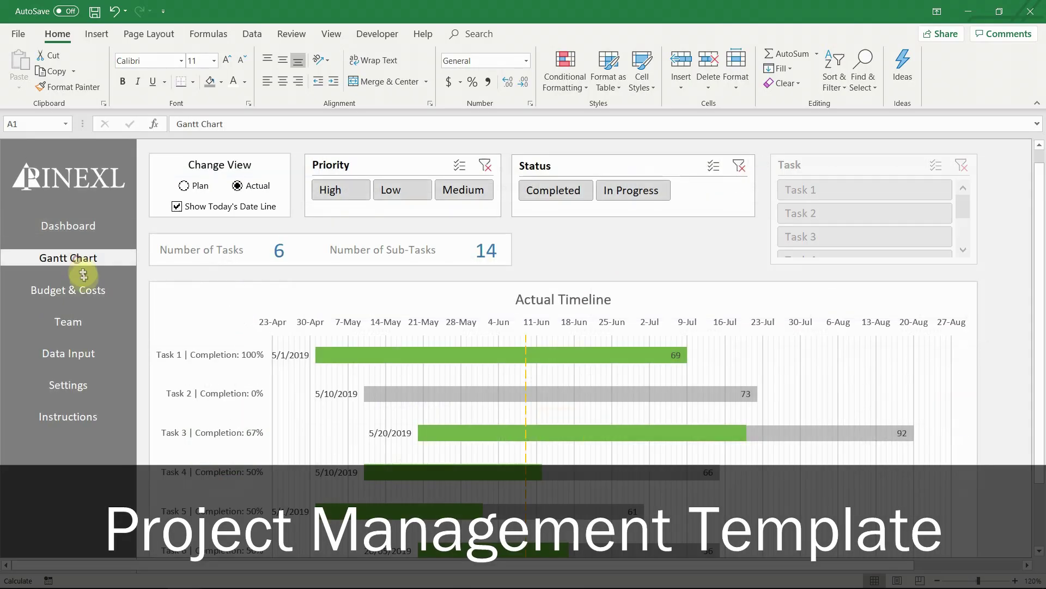
click(84, 297)
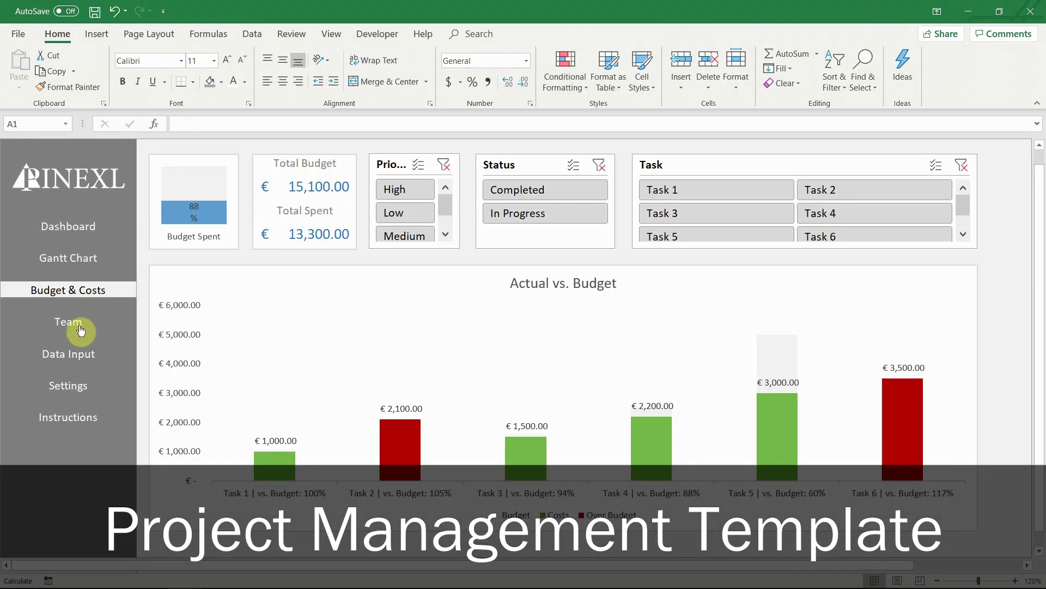
click(86, 324)
click(83, 355)
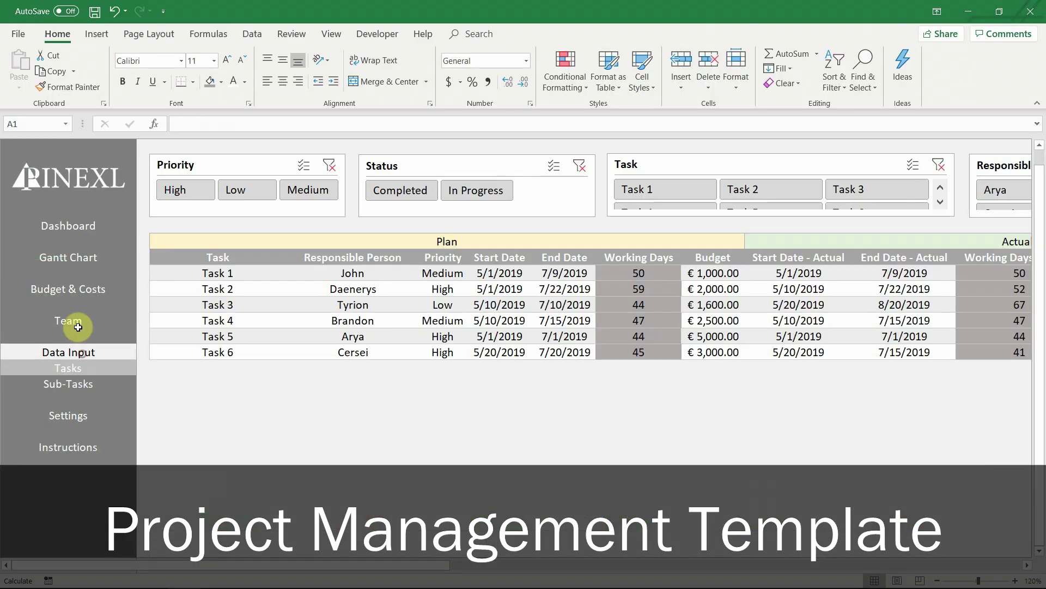
click(71, 325)
click(74, 293)
click(72, 261)
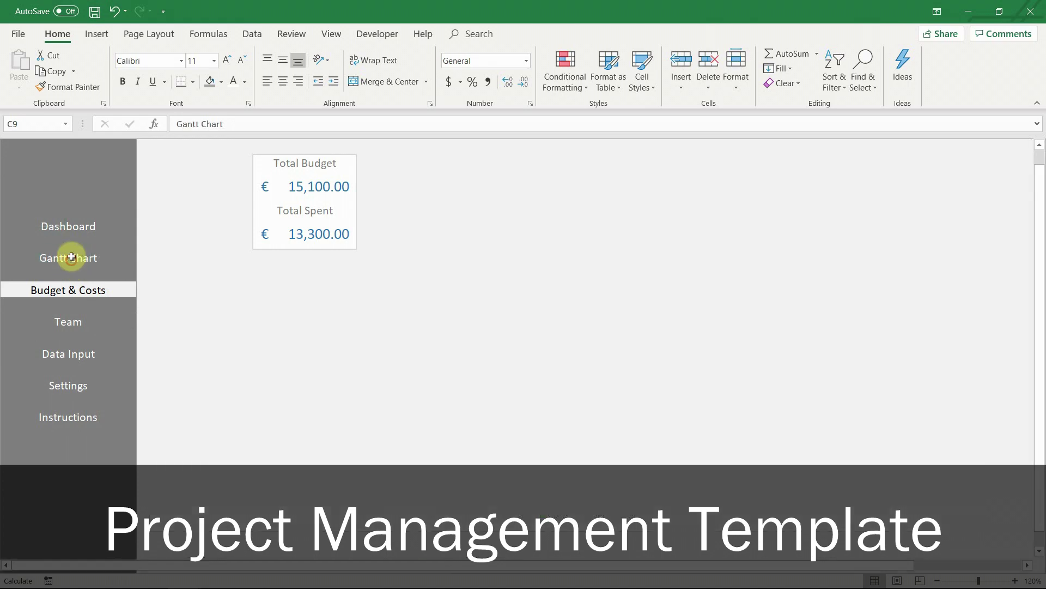
- Try the sample menu's Dashboard, Settings, Data Input, Expenses and Income links
click(75, 229)
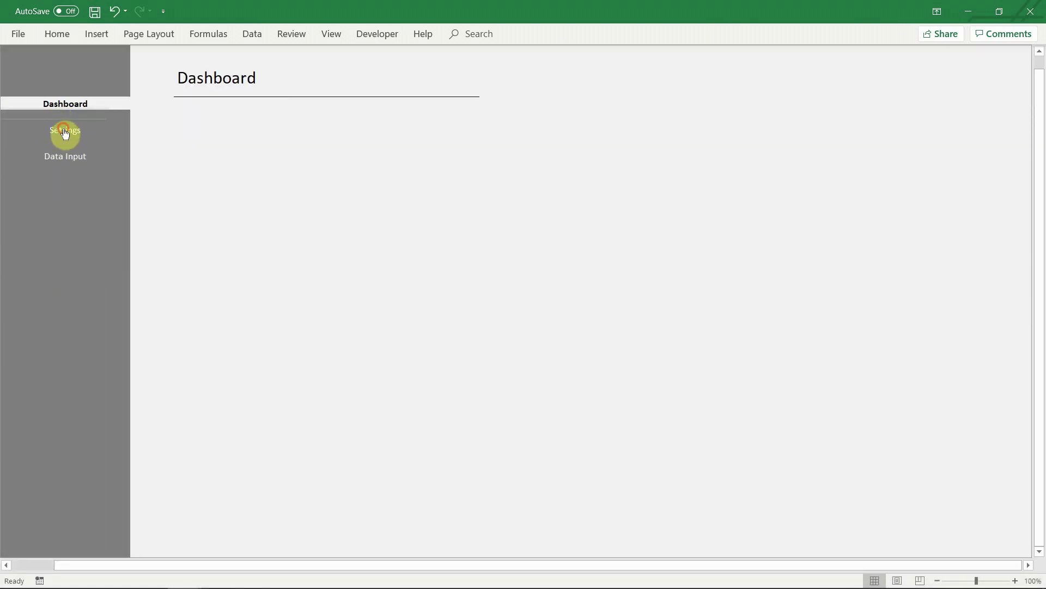
click(66, 131)
click(68, 157)
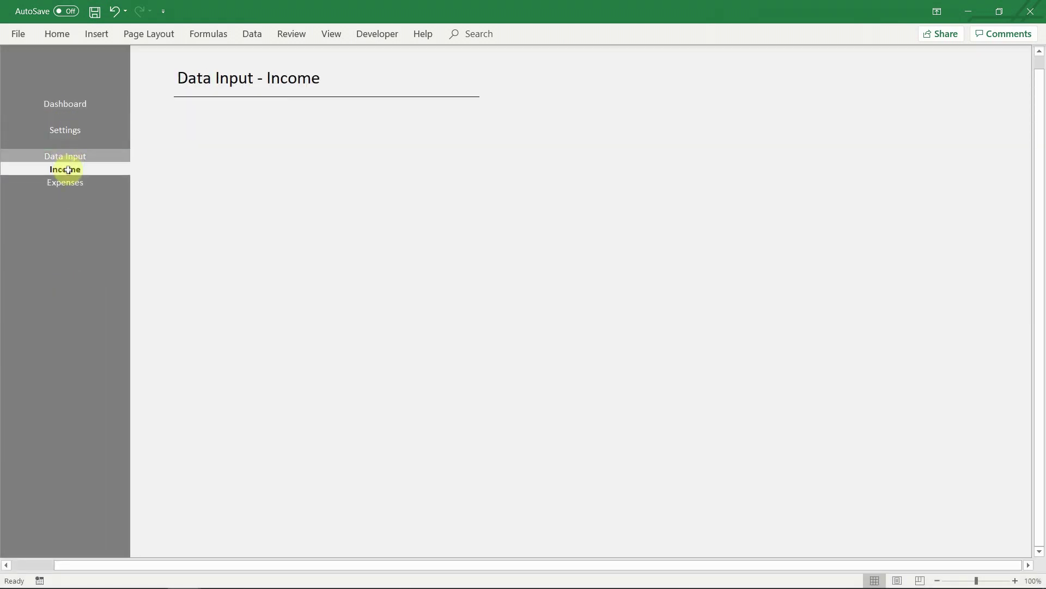
click(69, 182)
click(67, 171)
click(65, 131)
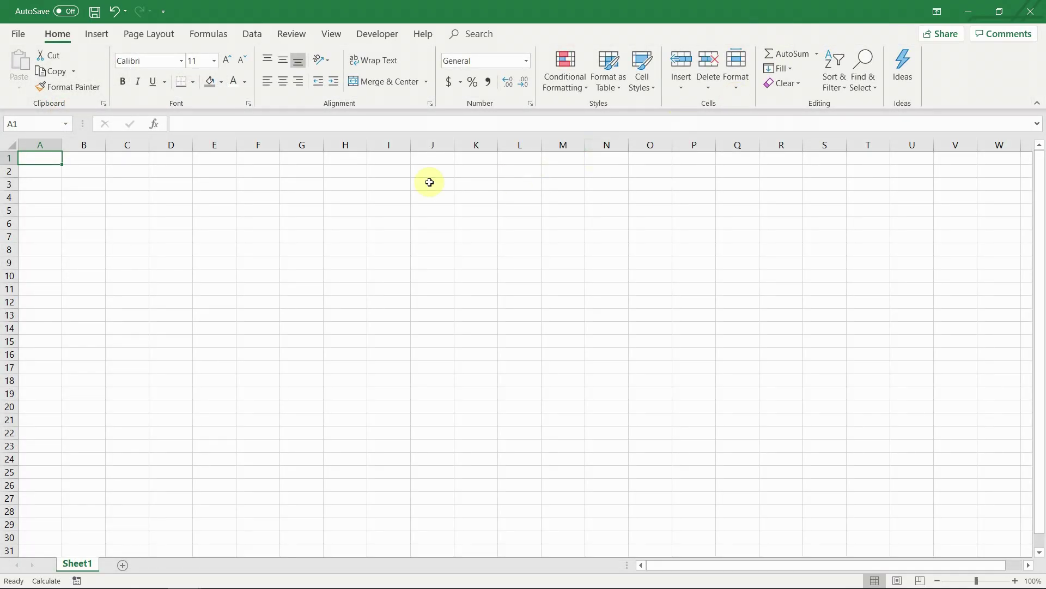
- Hide column A and row 1
click(50, 143)
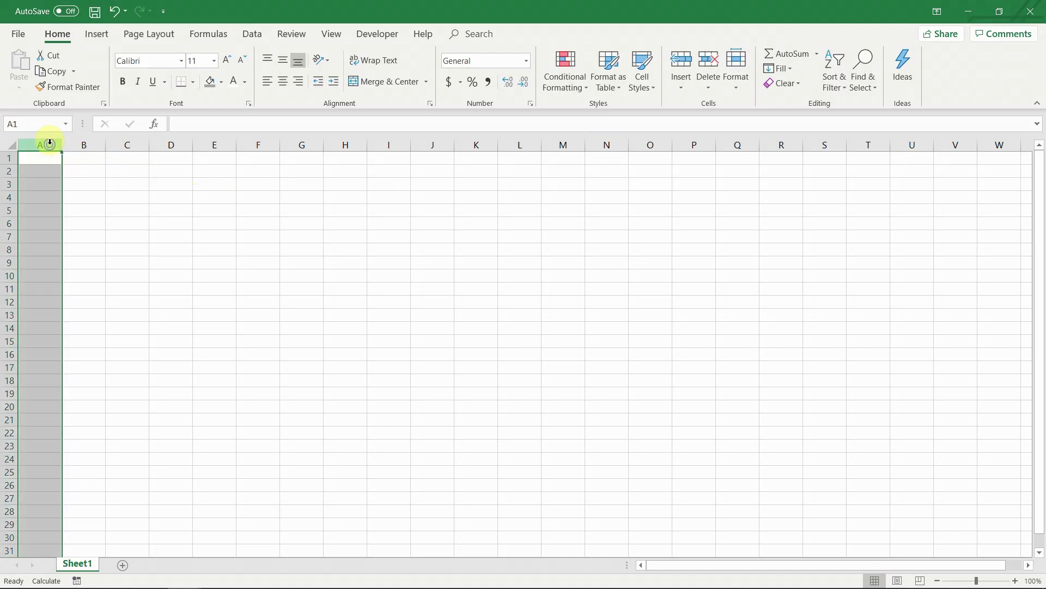
right_click(49, 144)
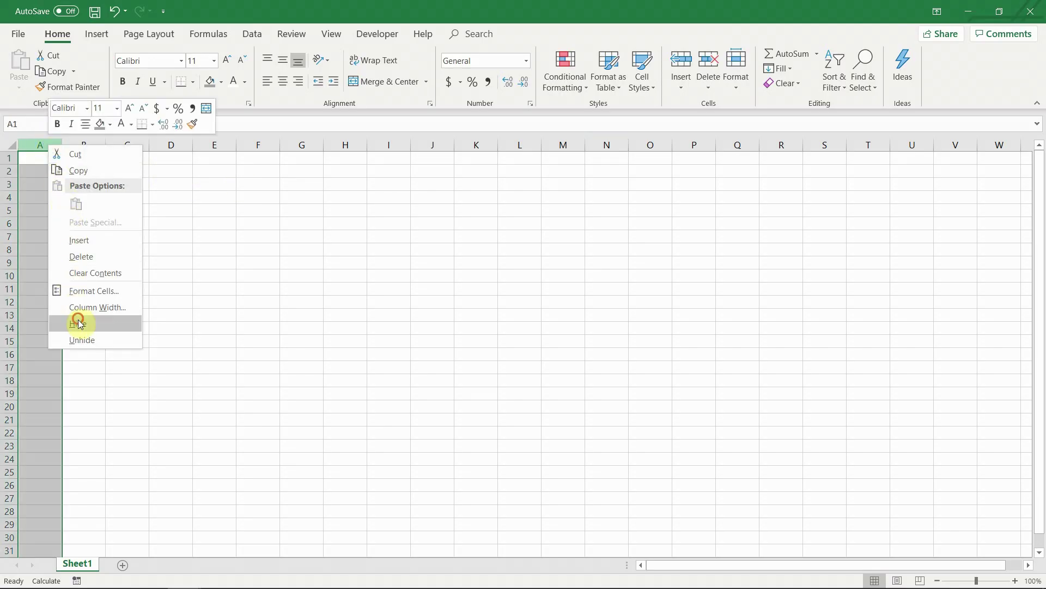
click(77, 322)
right_click(8, 157)
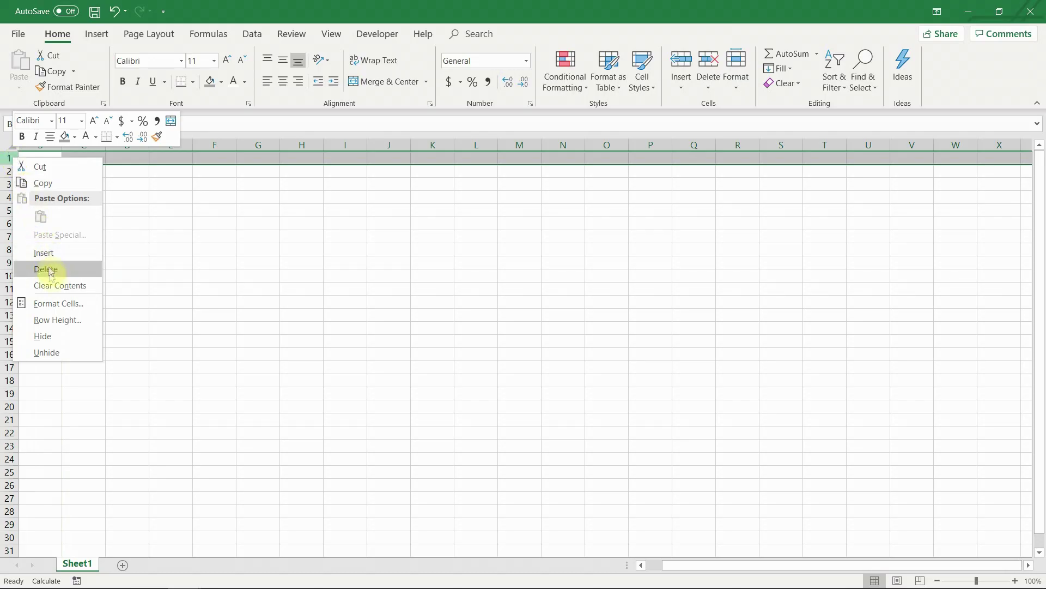
click(52, 334)
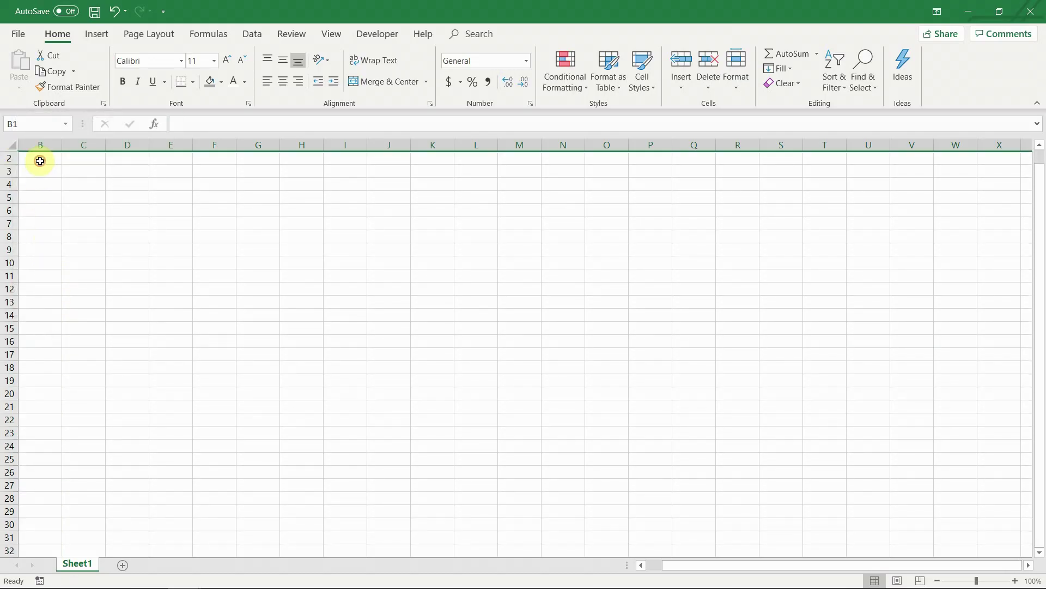
- Fill the entire sheet with a light colour to hide the gridlines
click(39, 157)
key(ctrl+a)
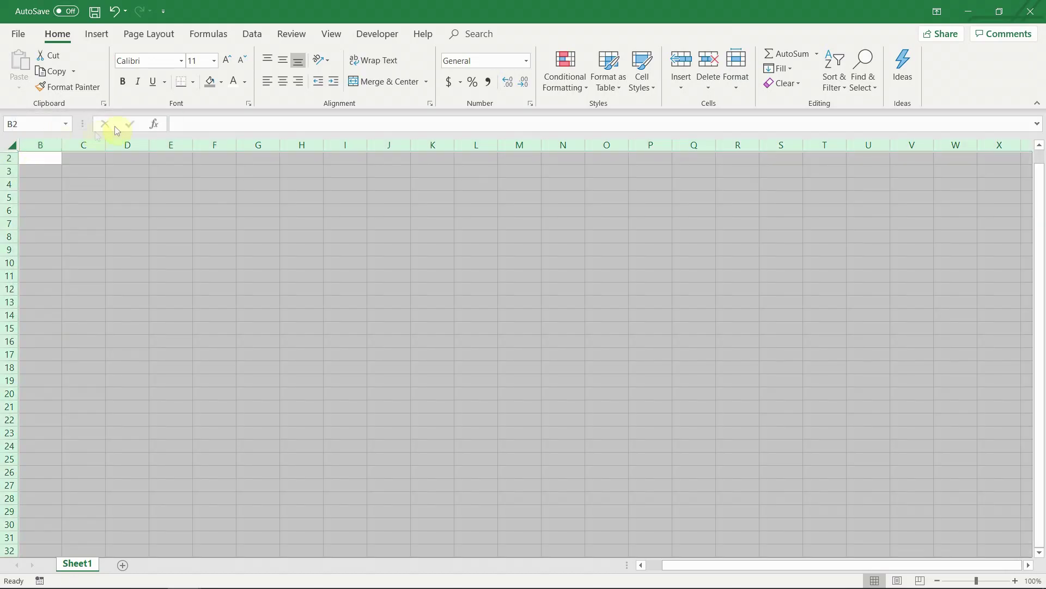
click(220, 87)
click(209, 122)
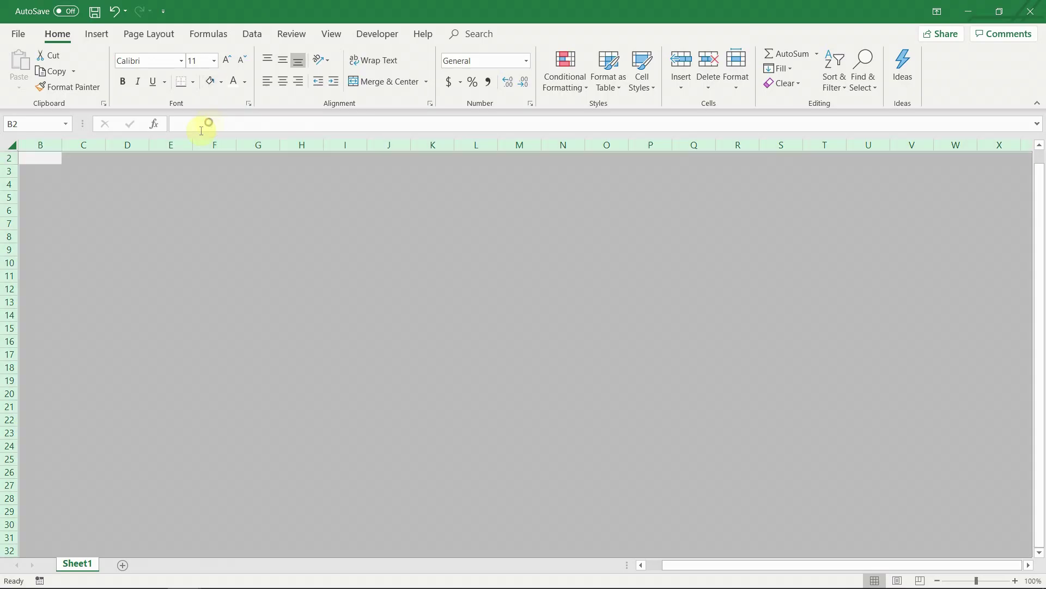
- Shade columns B to D dark grey as the sidebar
drag(40, 145, 123, 149)
click(222, 82)
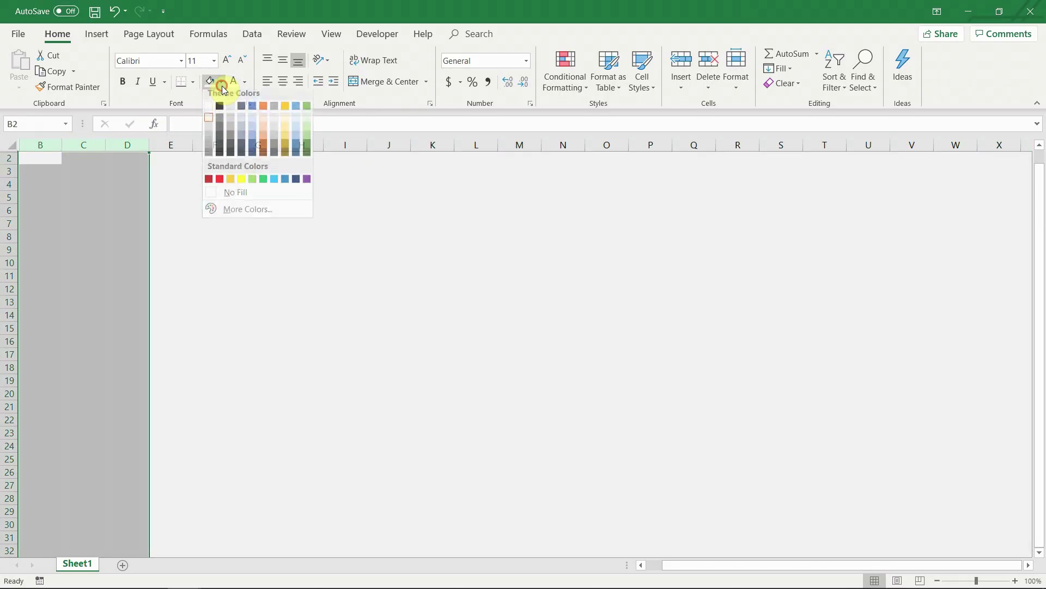
click(209, 161)
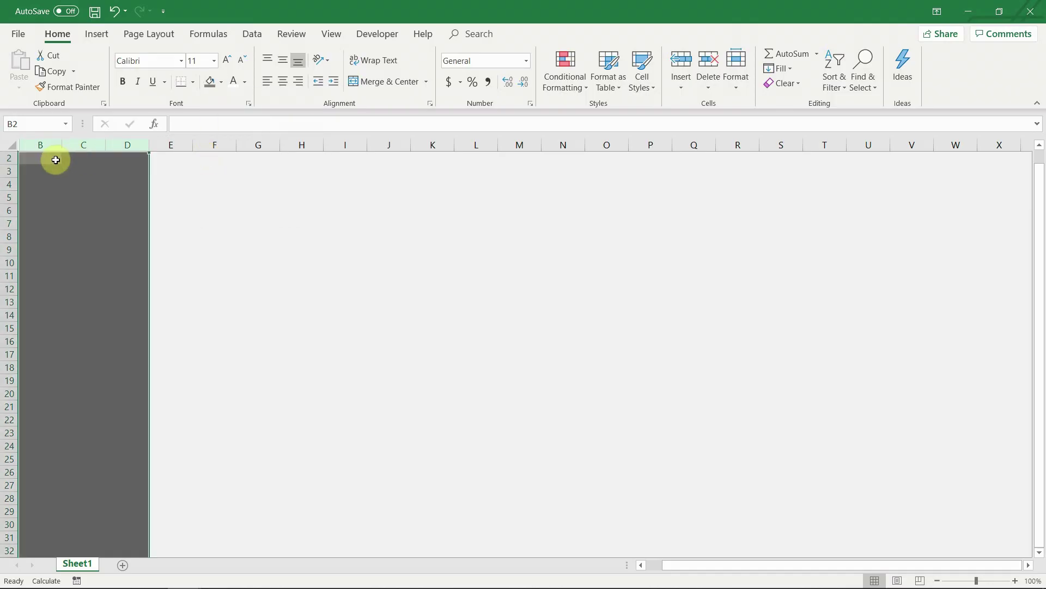
click(54, 158)
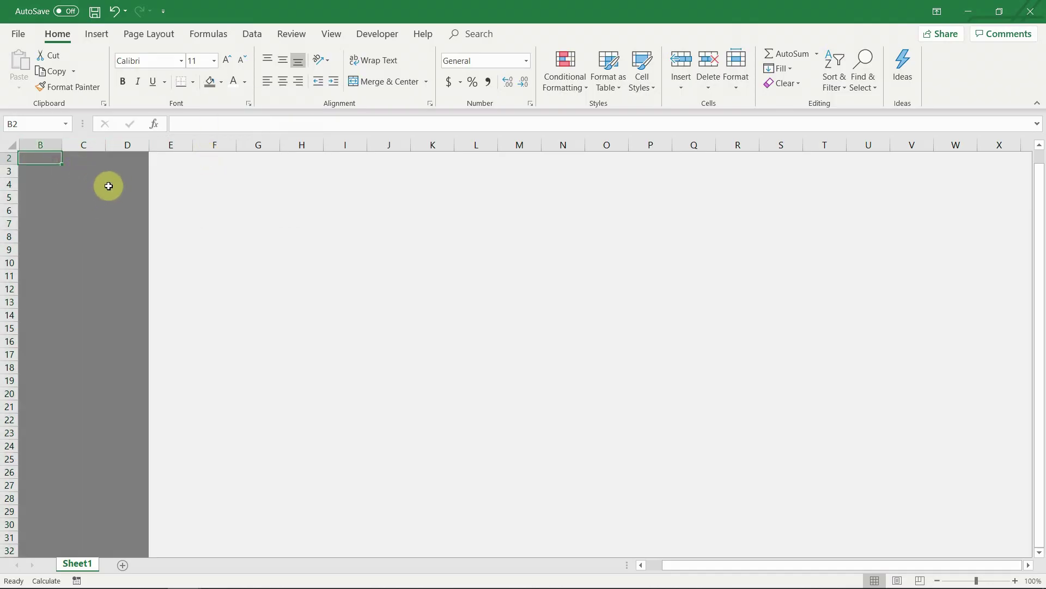
- Merge and centre B6:D6 and enter the label 'Dashboard'
drag(54, 211, 134, 211)
click(420, 82)
text(Dashboa)
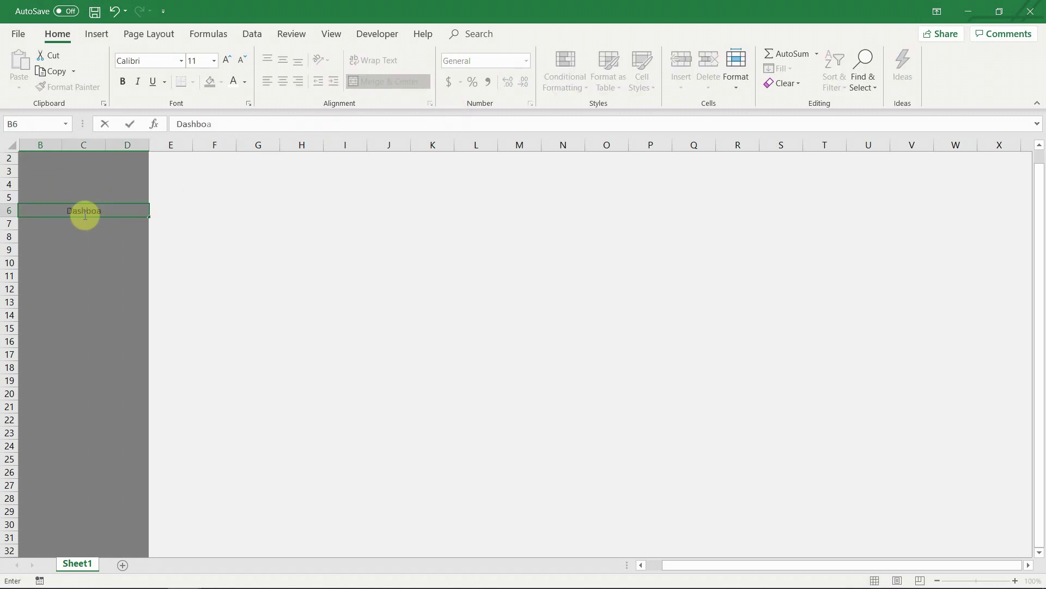
text(rd)
key(Return)
- Copy the Dashboard label cell into rows 8 and 10
click(84, 214)
key(ctrl+c)
key(Down)
key(Down)
key(ctrl+v)
key(Down)
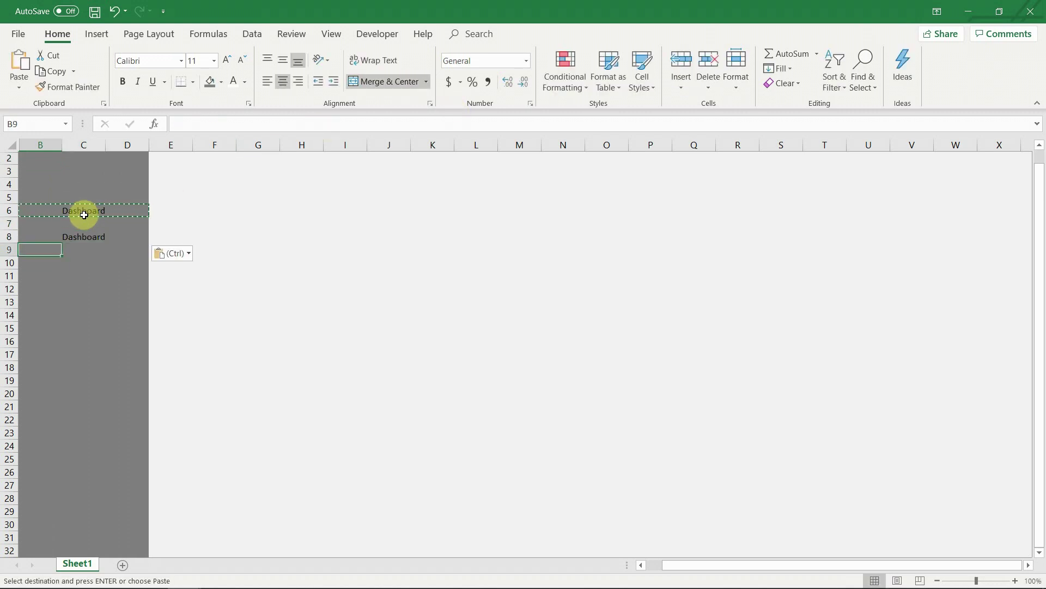
key(Down)
key(ctrl+v)
- Overwrite the copies with 'Settings' in B8 and 'Data Input' in B10
key(Up)
key(Up)
text(Settings)
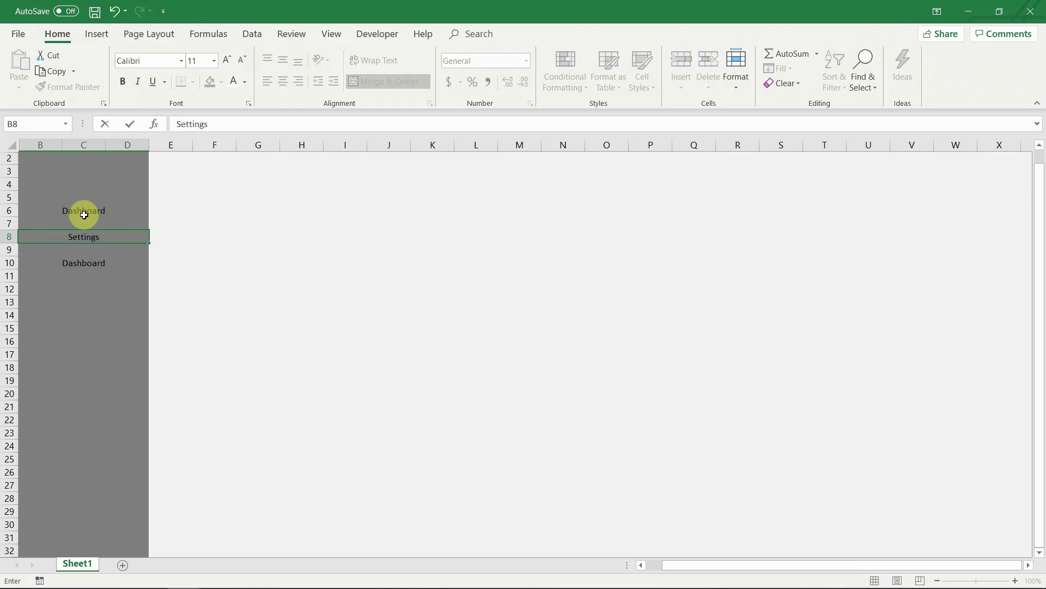
key(Return)
key(Down)
text(Data Input)
key(Return)
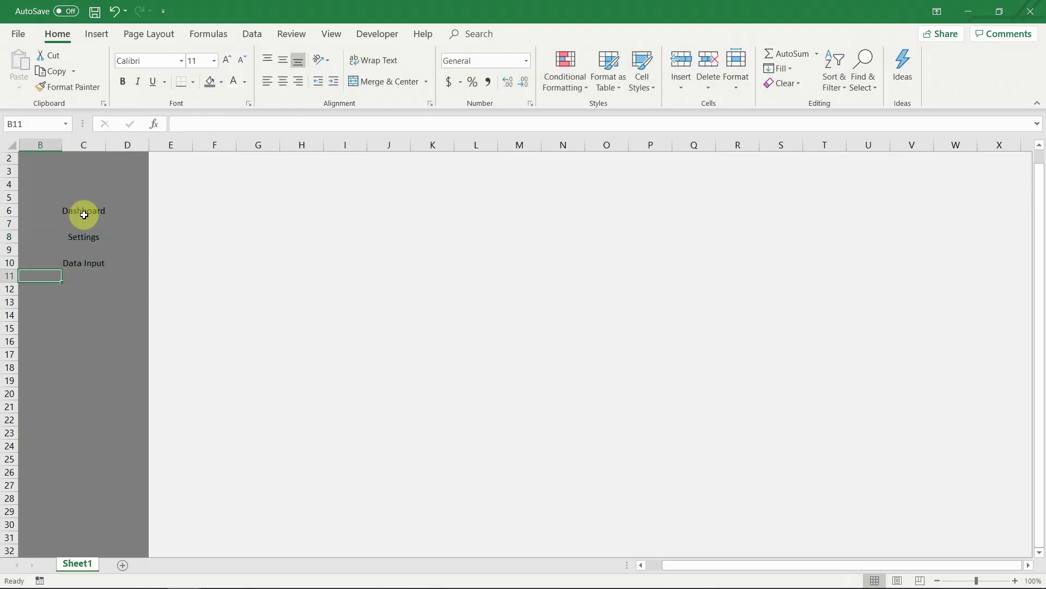
click(84, 215)
- Rename Sheet1 to 'Dashboard' and add a 'Settings' sheet after it
double_click(77, 563)
text(Dashboar)
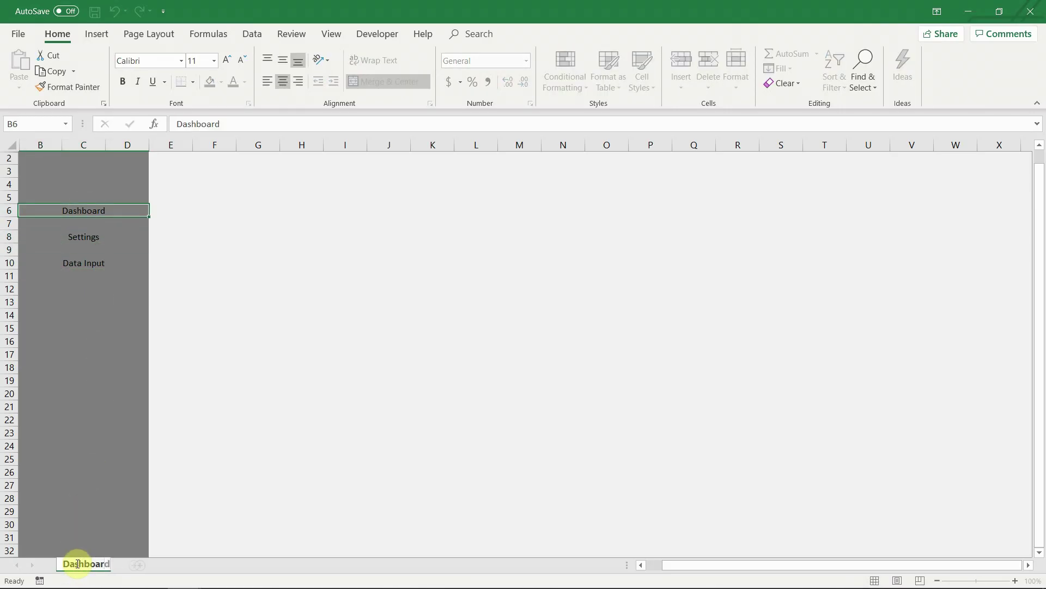
text(d)
click(134, 565)
double_click(133, 565)
text(Settings)
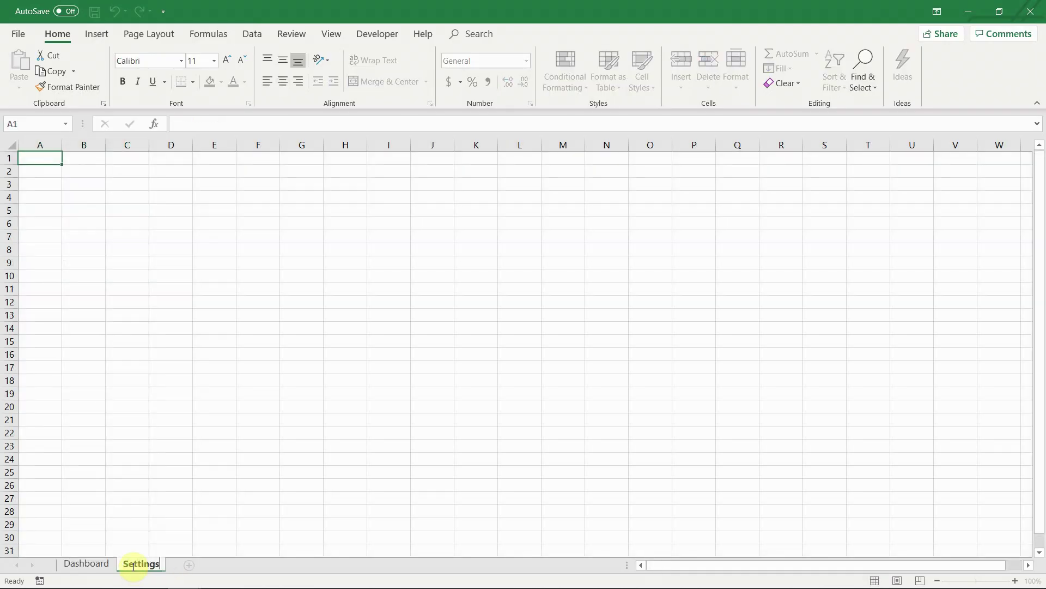
key(Return)
- Add 'Data Input - Income' and 'Data Input - Expenses' sheets, then return to Dashboard
click(190, 568)
double_click(183, 565)
text(Data Input - Incom)
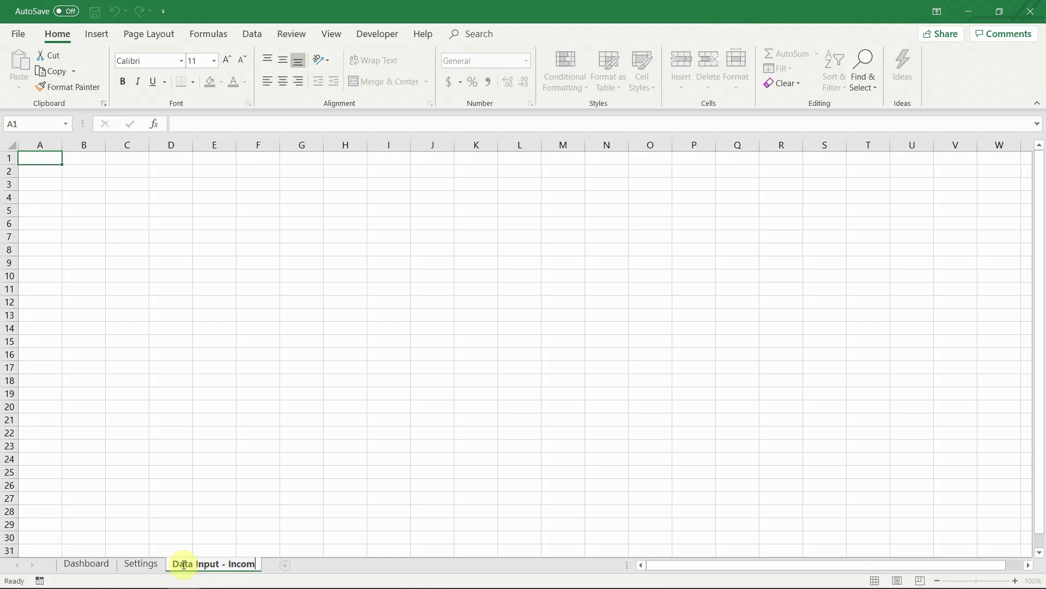
key(Return)
click(291, 568)
double_click(285, 564)
text(Data Input - Expense)
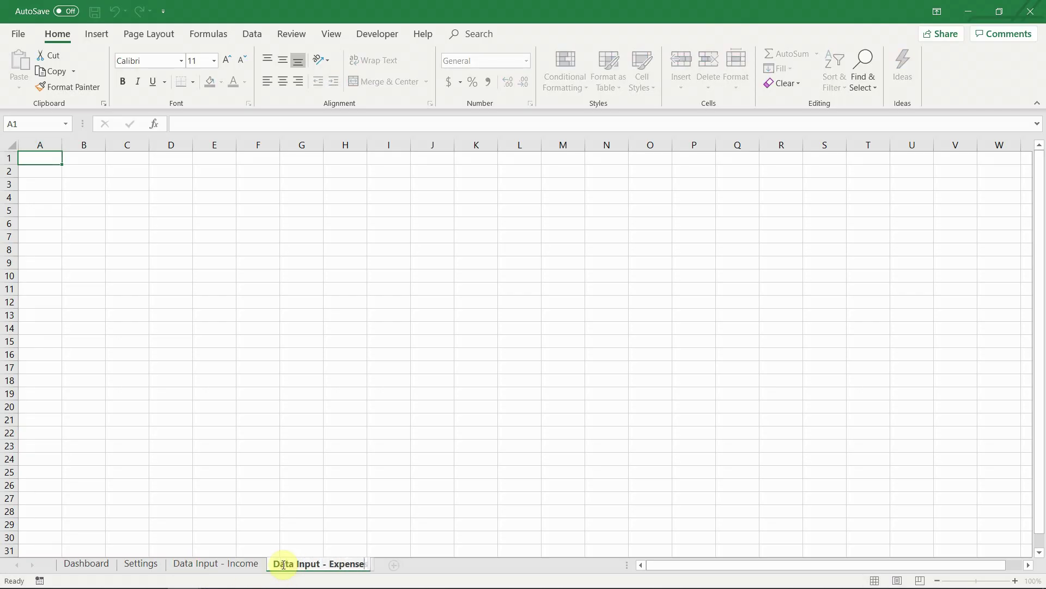
text(s)
key(Return)
click(89, 564)
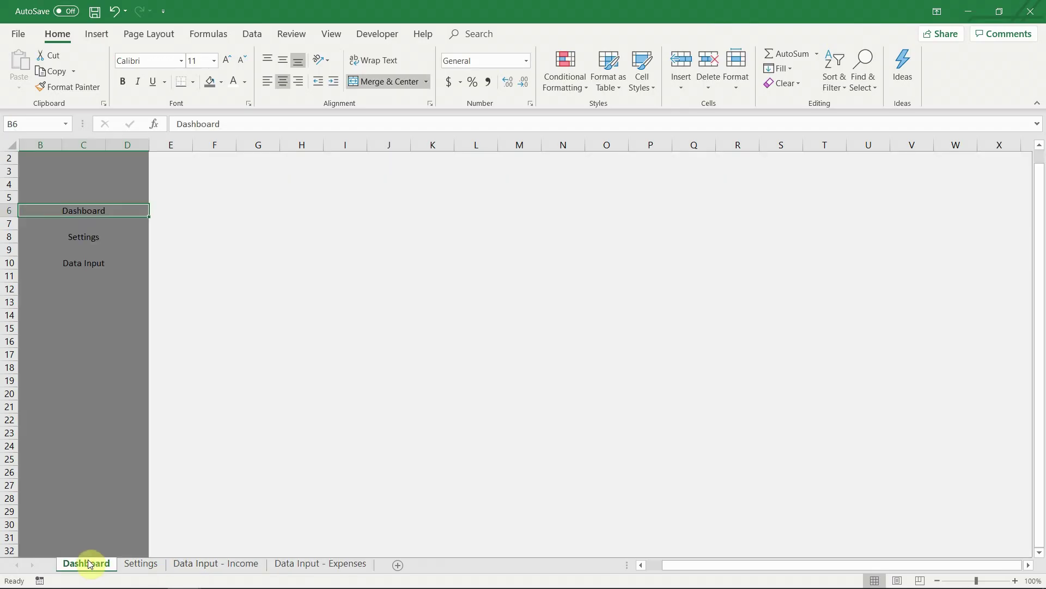
- Copy the whole Dashboard sheet and paste it into Settings, Data Input - Income and Data Input - Expenses
key(ctrl+a)
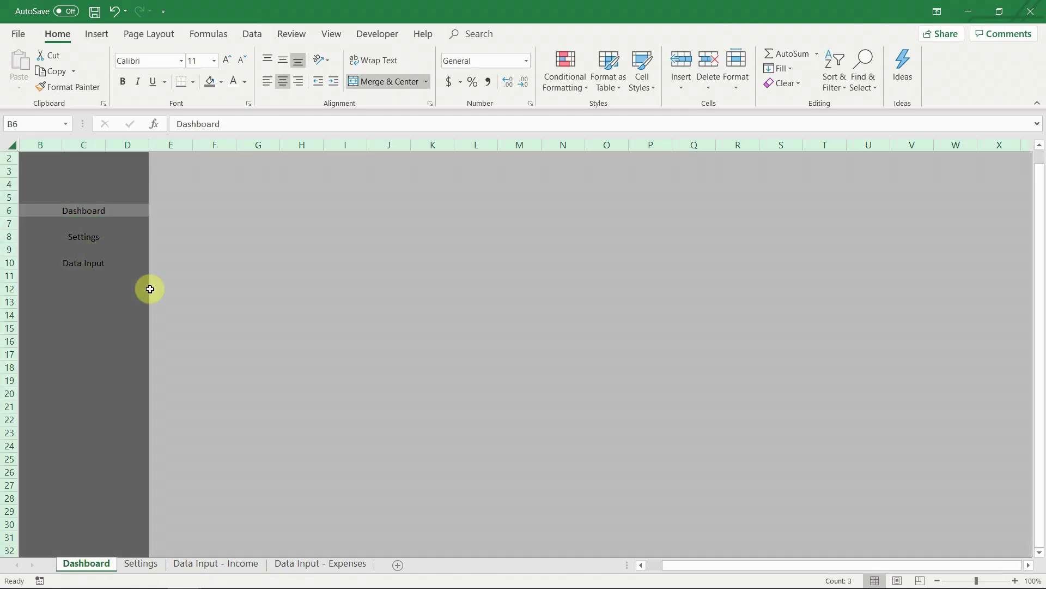
key(ctrl+c)
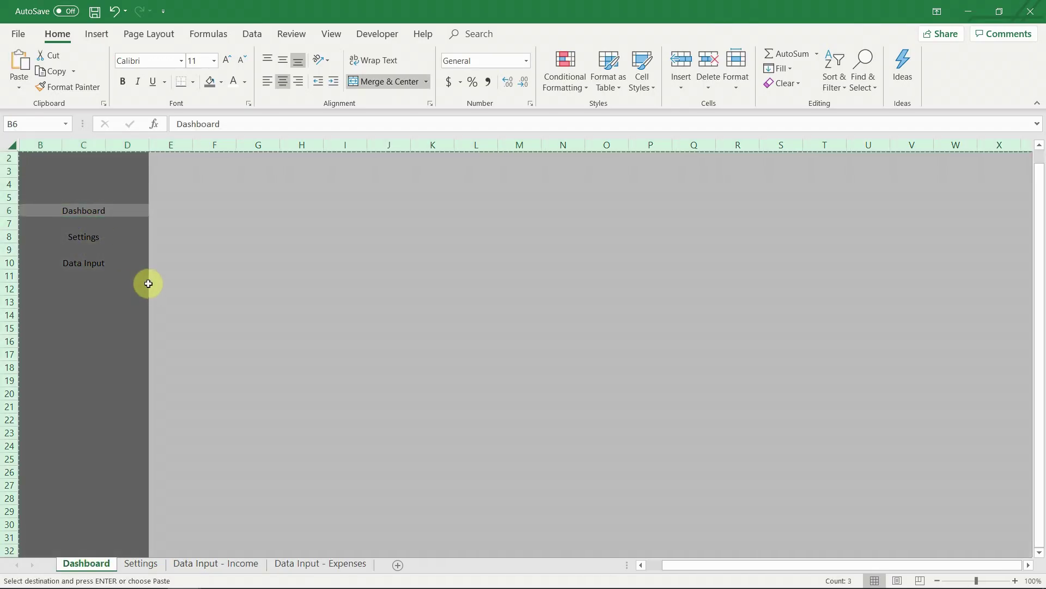
click(151, 564)
key(ctrl+v)
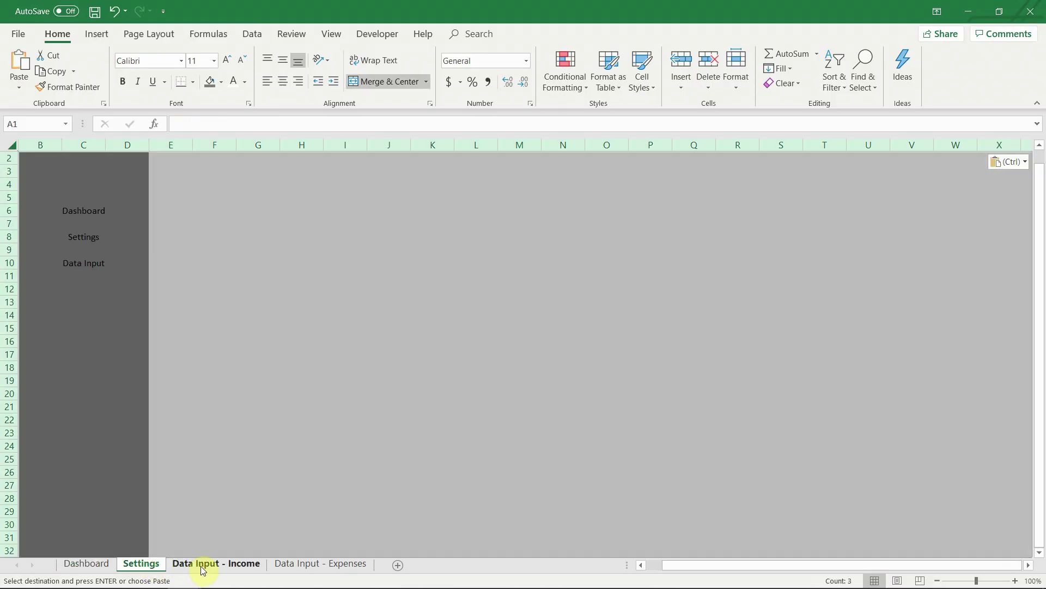
click(202, 565)
key(ctrl+v)
click(298, 565)
key(ctrl+v)
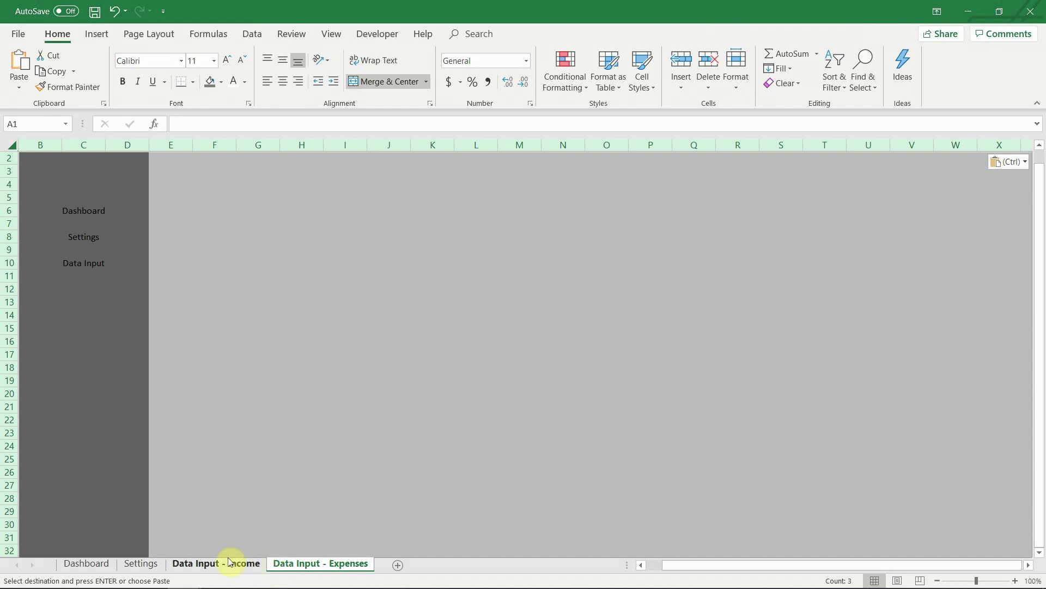
click(100, 213)
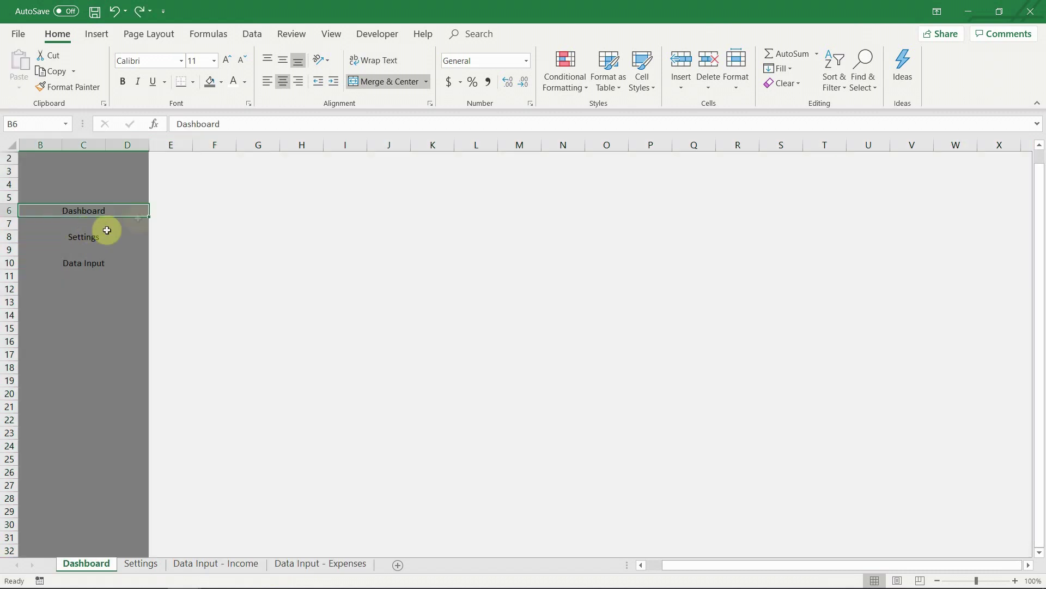
- Give the Dashboard label in B6 a light fill and bold text
click(221, 83)
click(210, 126)
click(122, 82)
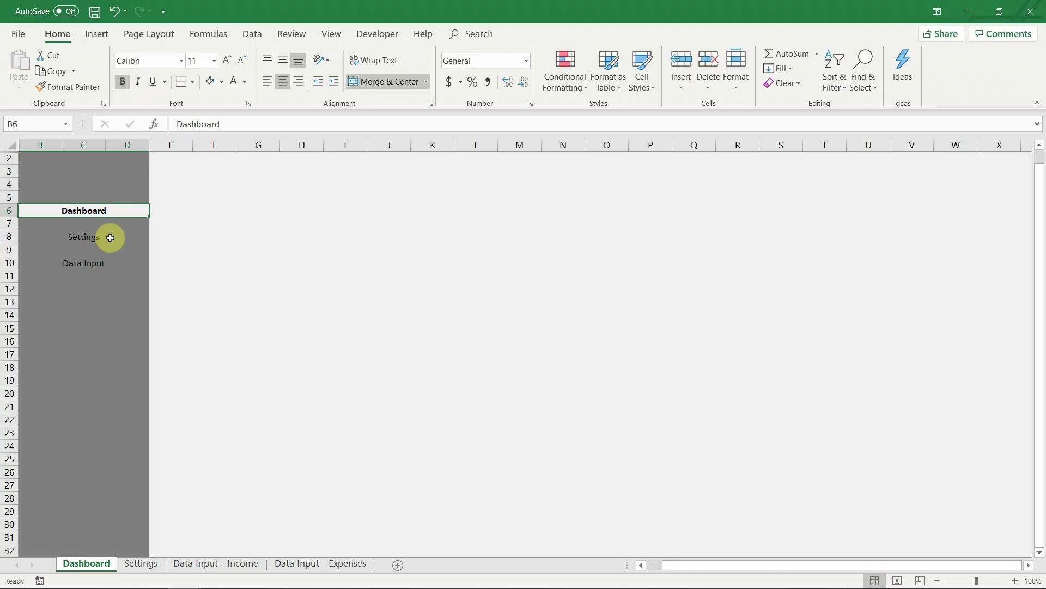
click(112, 238)
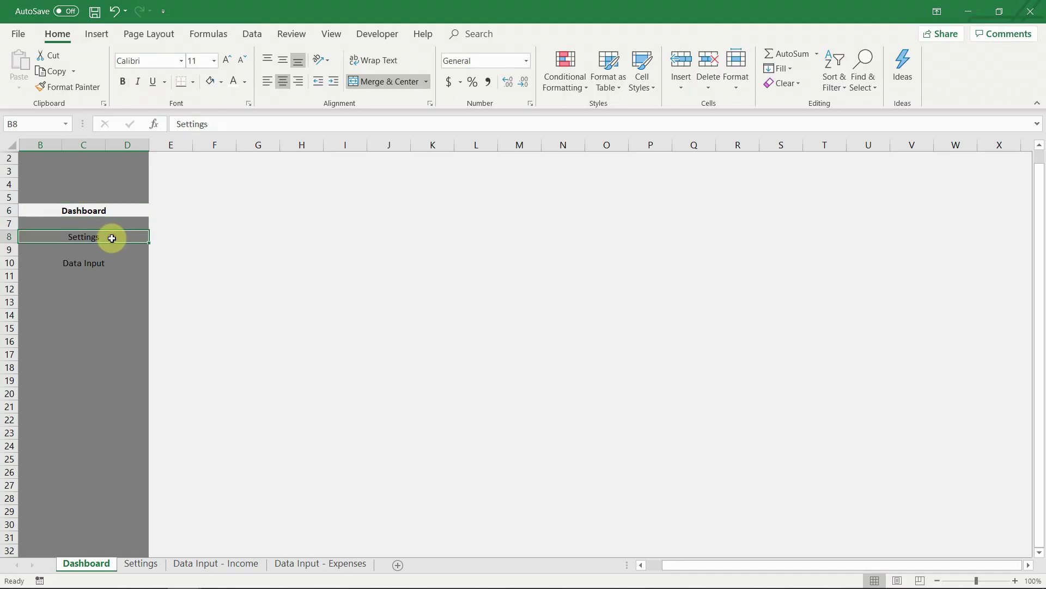
right_click(113, 237)
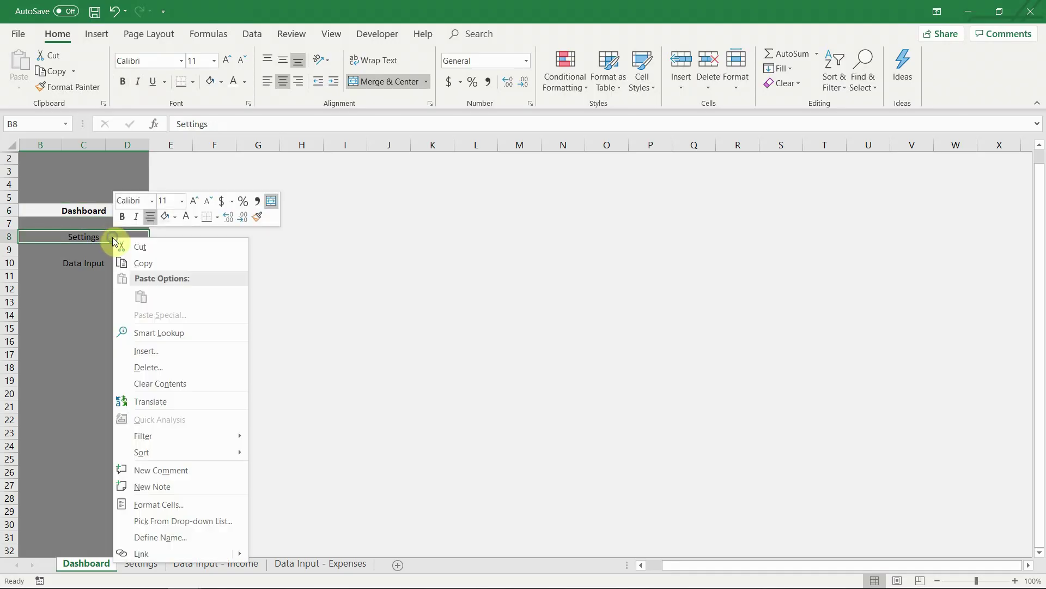
- Hyperlink the B8 Settings label to the Settings sheet, with no underline and white font
click(150, 551)
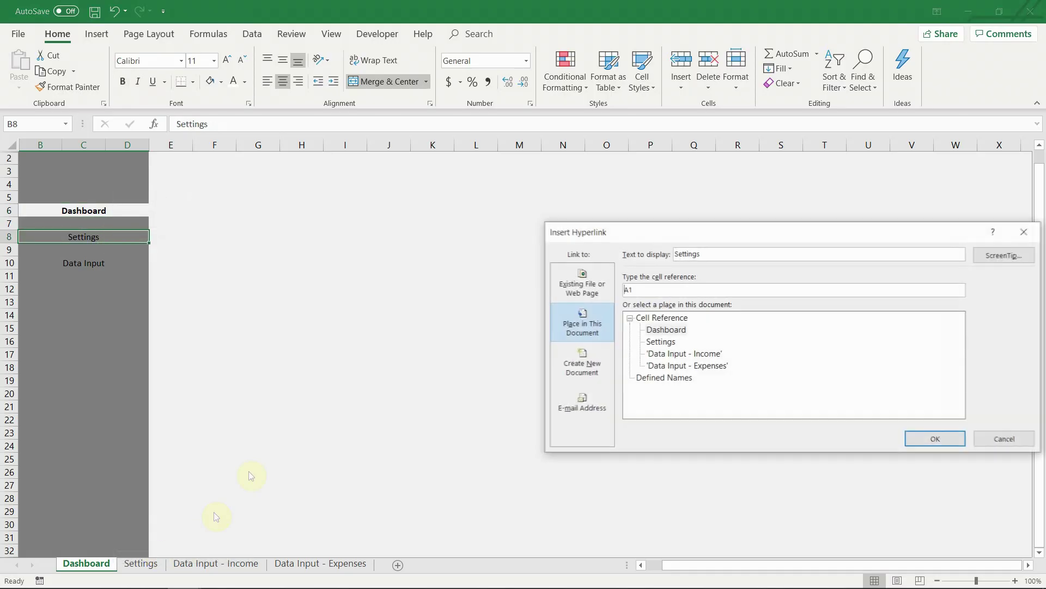
click(667, 342)
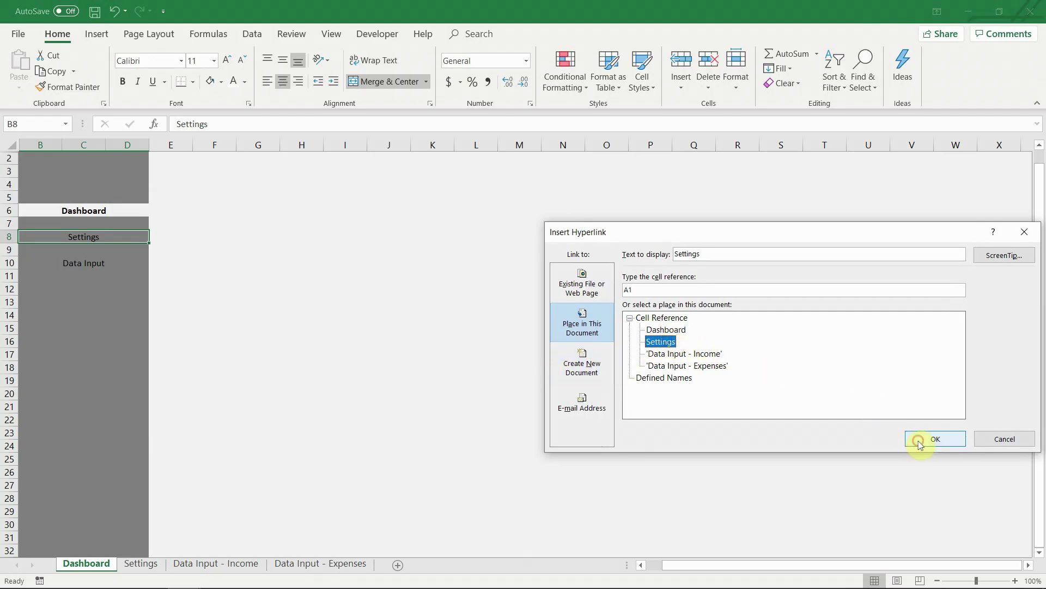
click(922, 439)
click(155, 82)
click(234, 81)
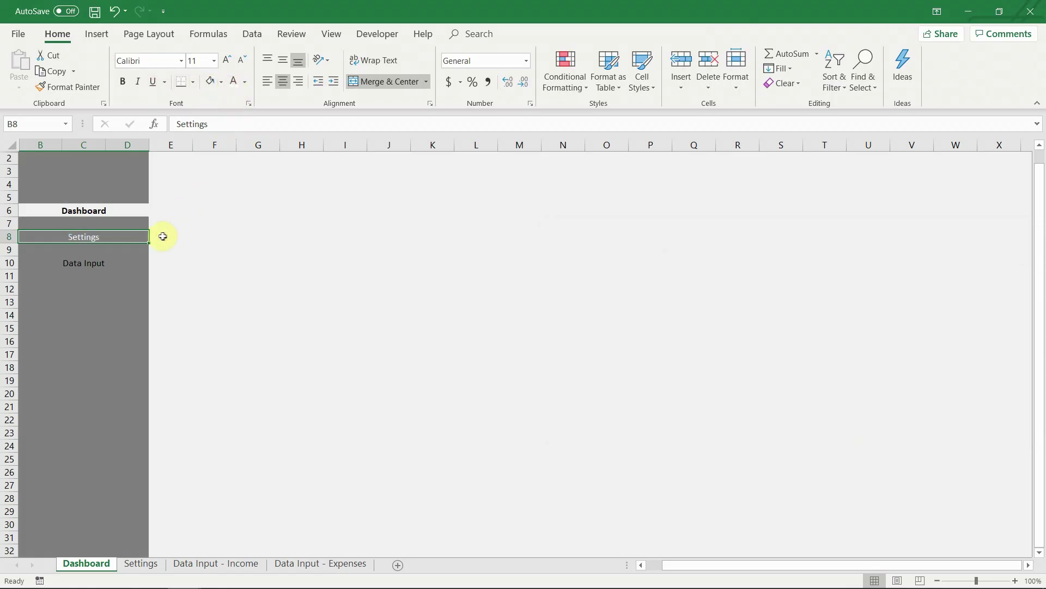
click(172, 211)
- Merge F3:L5 and type the title 'Dashboard'
drag(207, 173, 467, 206)
drag(205, 172, 467, 198)
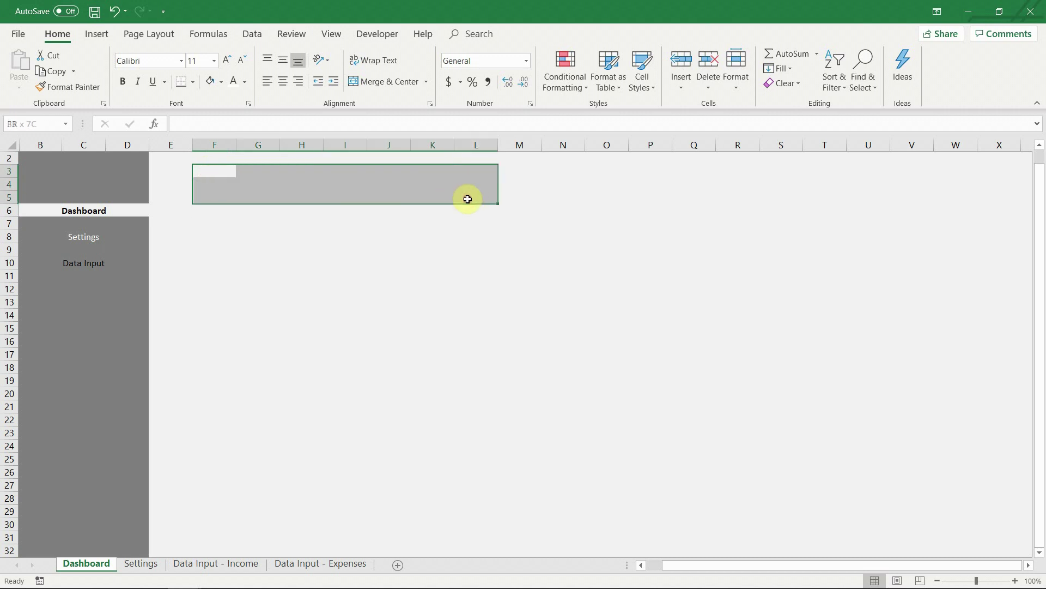
click(382, 82)
text(D)
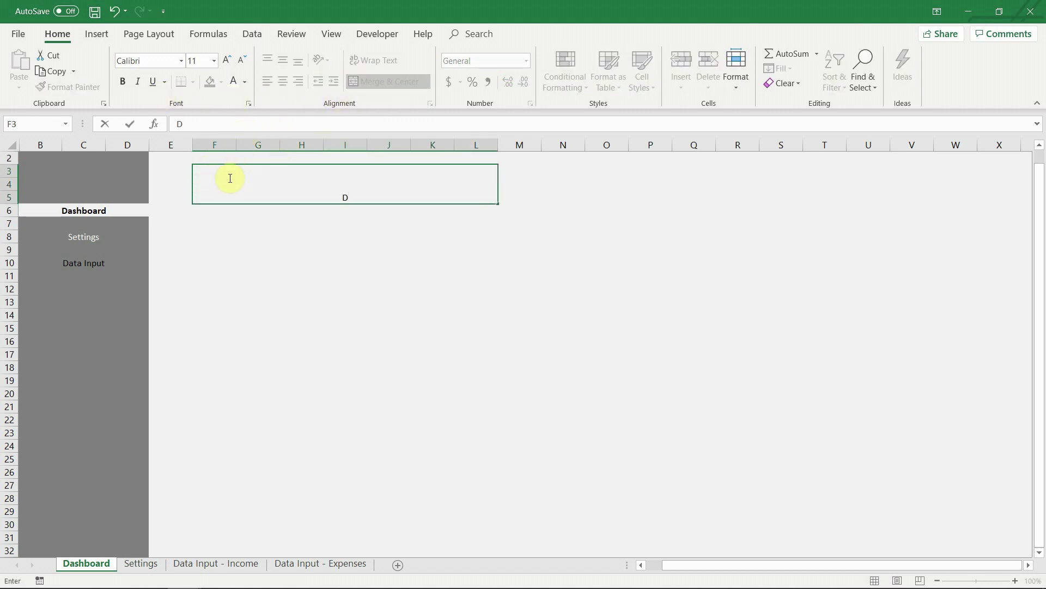
text(ashboard)
key(Return)
click(273, 189)
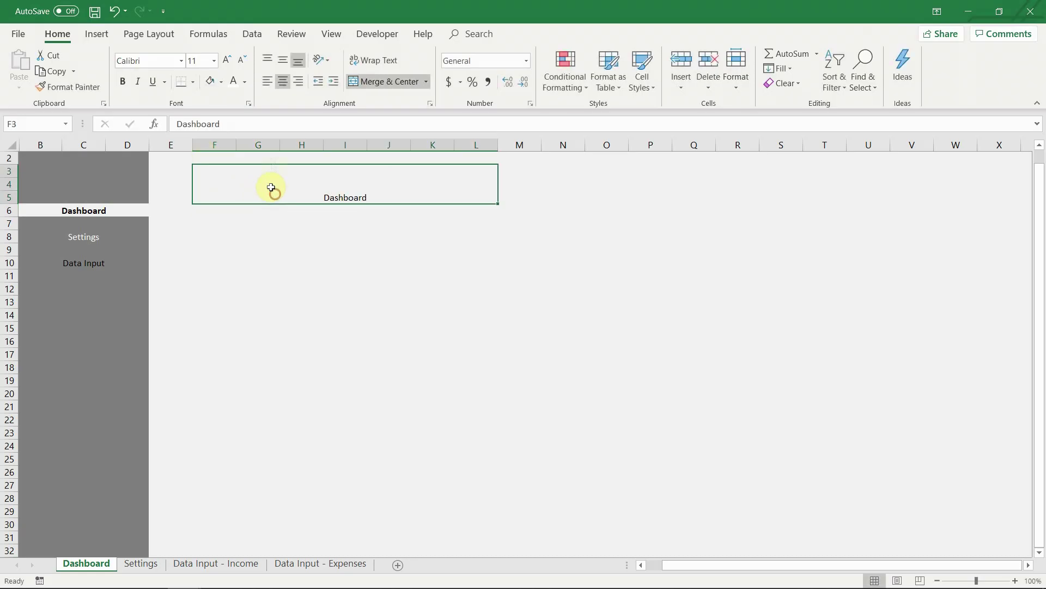
- Middle-align the title, enlarge its font, left-align it and add a bottom border
click(284, 65)
click(227, 60)
click(228, 60)
click(228, 60)
click(227, 60)
click(227, 60)
click(264, 84)
click(240, 260)
click(243, 185)
click(218, 237)
key(ctrl+Page_Down)
key(ctrl+Page_Up)
click(124, 234)
- On the Settings sheet, give the Settings item in B8 a light fill and bold text
click(96, 229)
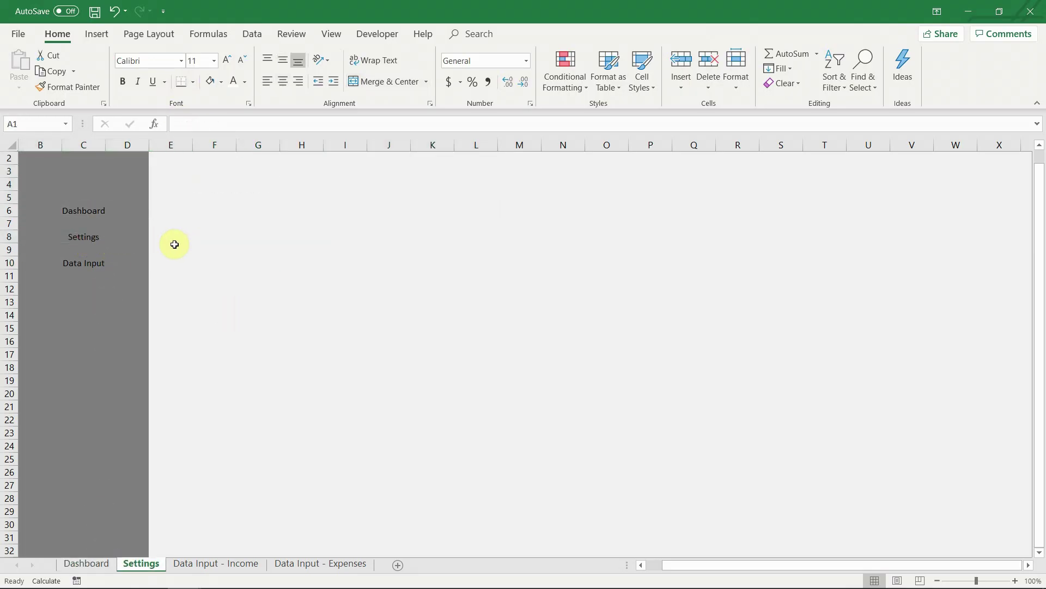
click(130, 236)
click(221, 81)
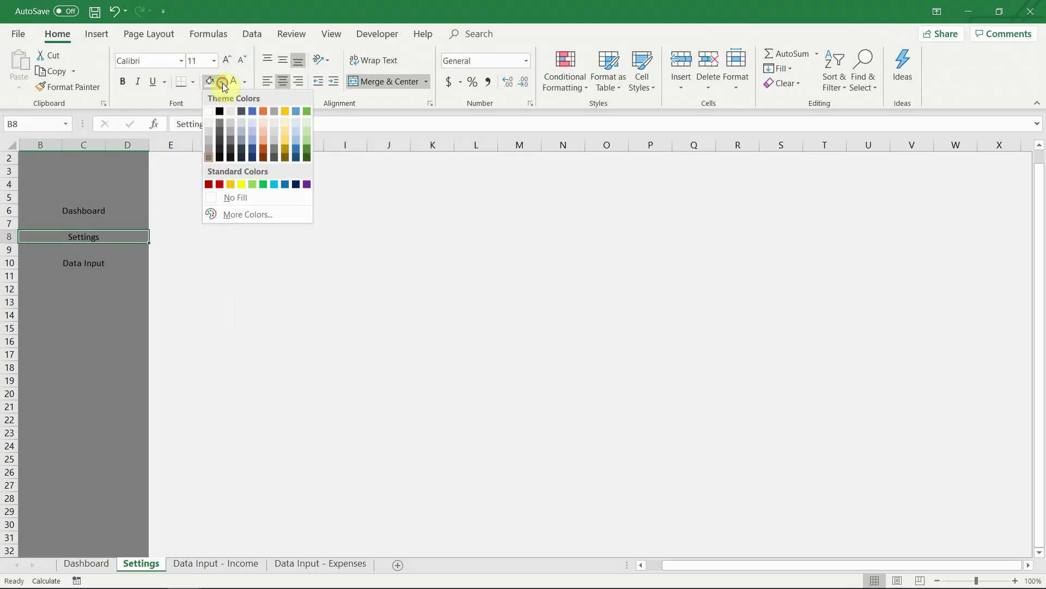
click(211, 126)
click(123, 82)
- Hyperlink the B6 Dashboard item to the Dashboard sheet, styled white without underline
right_click(134, 210)
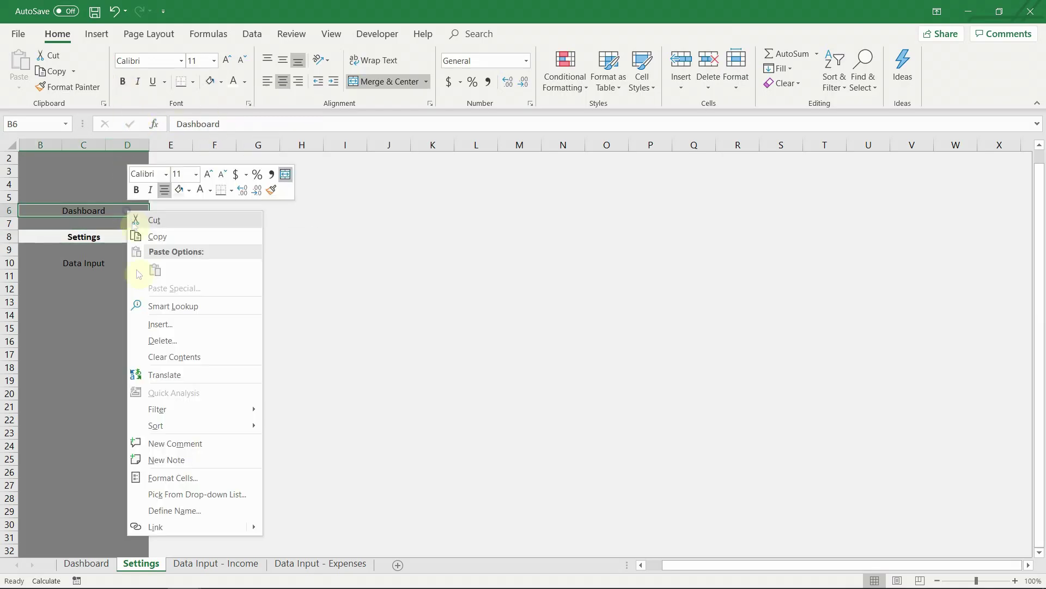
click(168, 528)
click(586, 333)
click(663, 328)
click(949, 439)
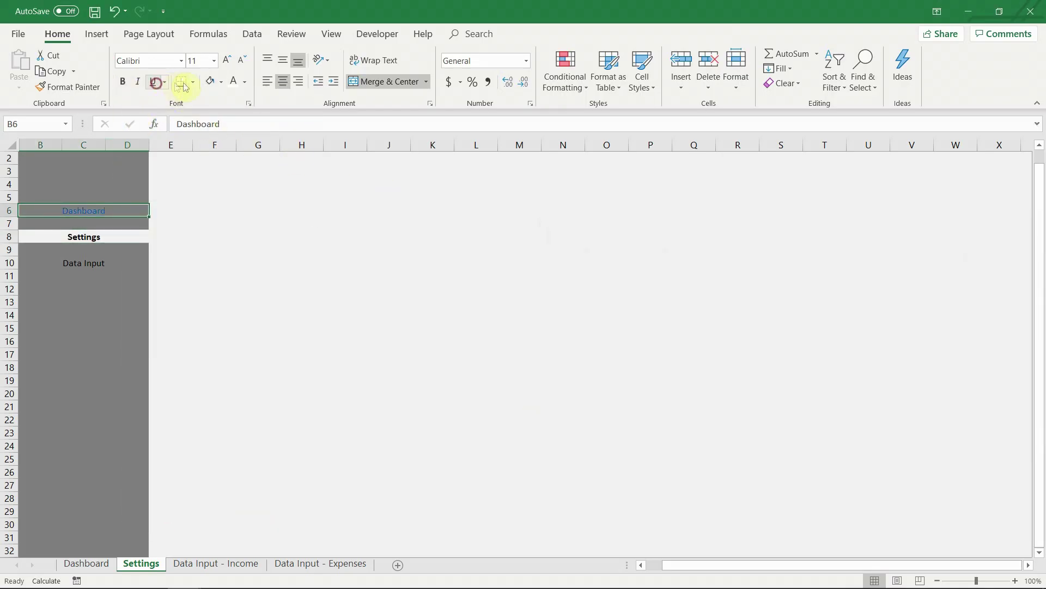
click(170, 210)
click(93, 214)
click(93, 240)
- Paste the Dashboard title into F3 on Settings, retitle it 'Settings', and test the links
click(101, 215)
key(ctrl+c)
click(94, 238)
click(213, 182)
key(ctrl+v)
text(S)
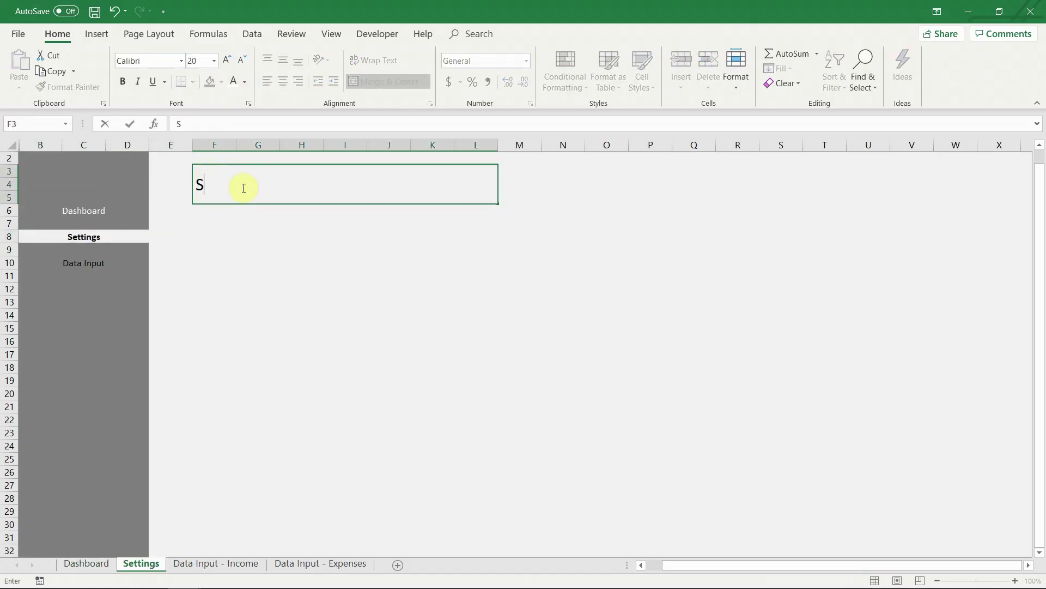
text(ettings)
key(Return)
click(94, 211)
click(83, 236)
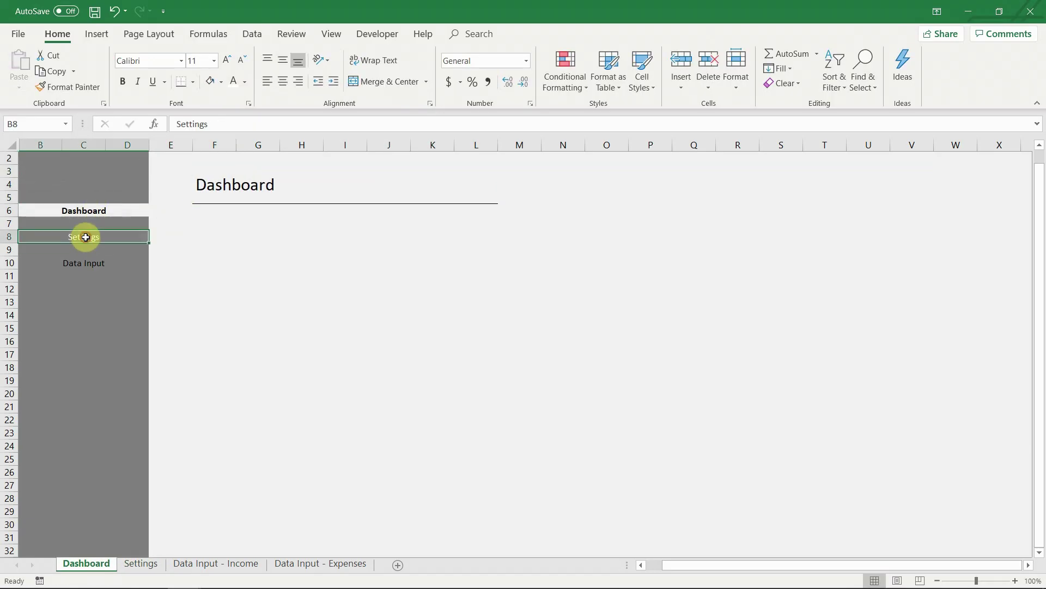
- After testing the Settings and Dashboard links, hyperlink Data Input to the 'Data Input - Income' sheet
click(93, 236)
click(90, 212)
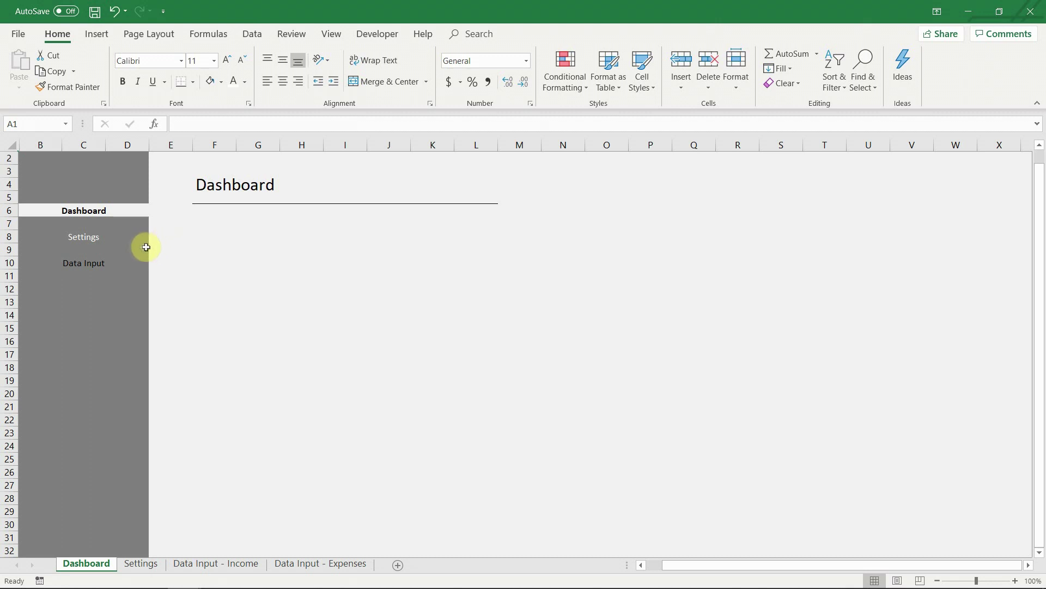
click(111, 260)
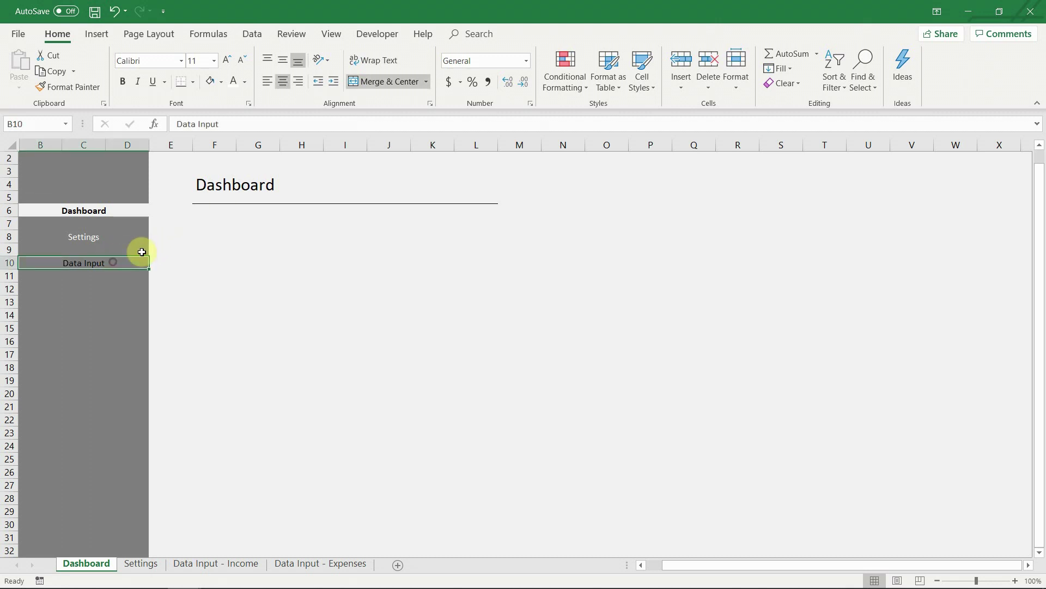
right_click(89, 260)
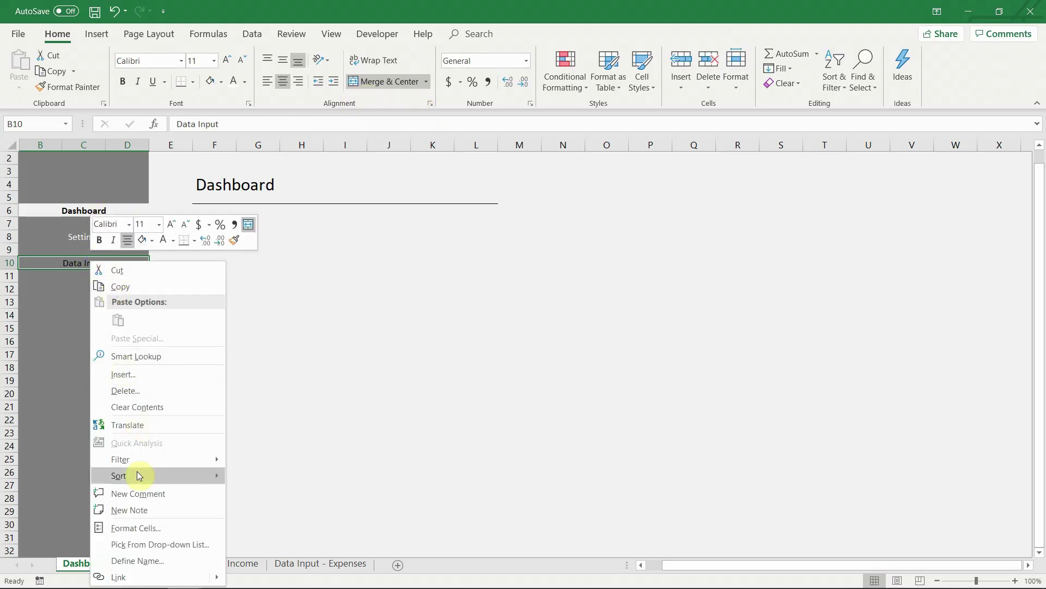
click(146, 575)
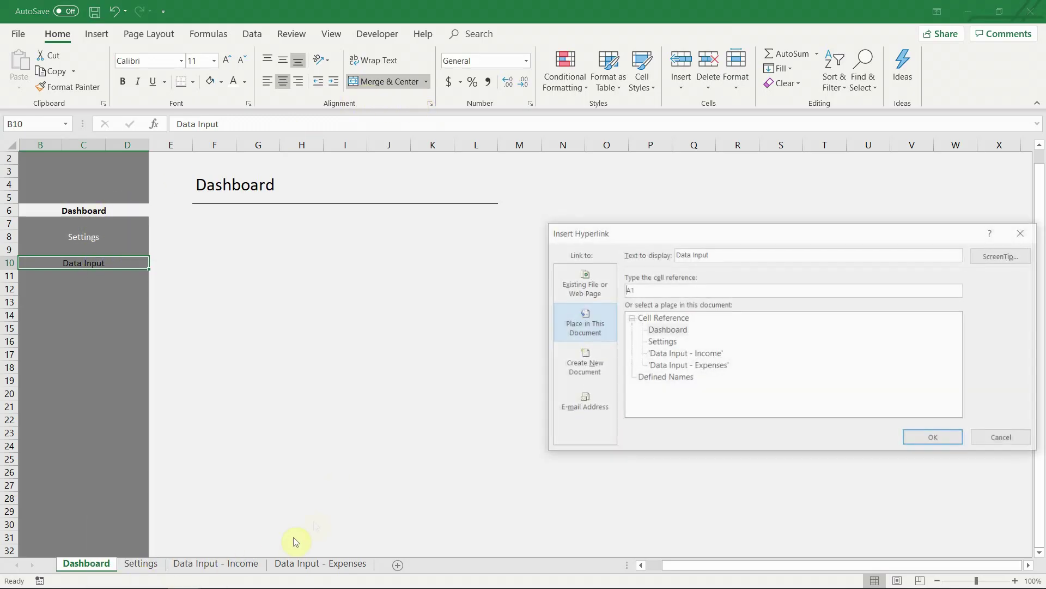
click(677, 353)
click(934, 438)
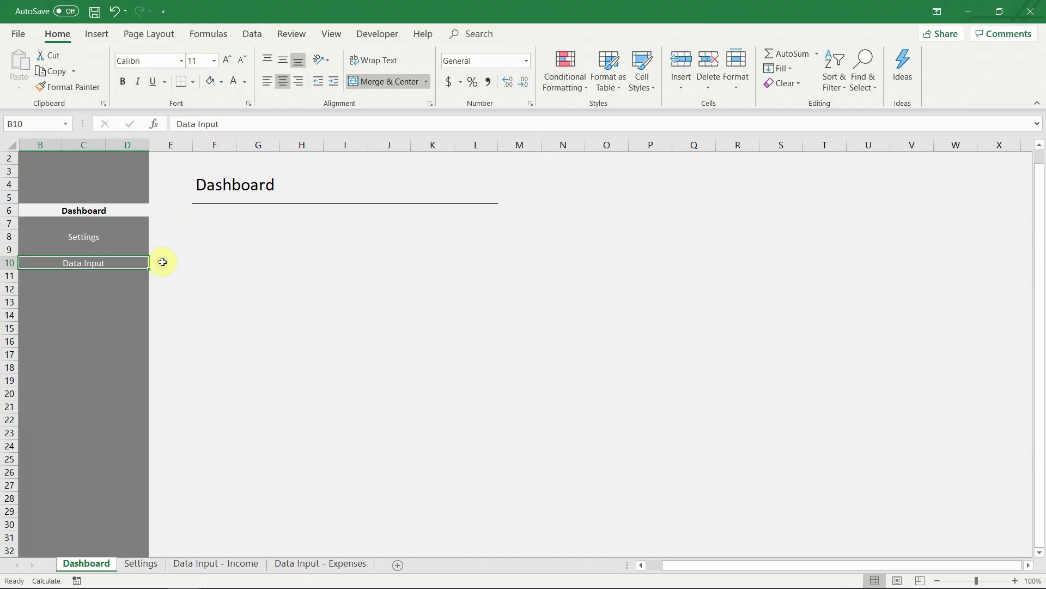
click(163, 261)
- On the Data Input - Income sheet, enter Income in C11 and Expenses in C12
click(101, 264)
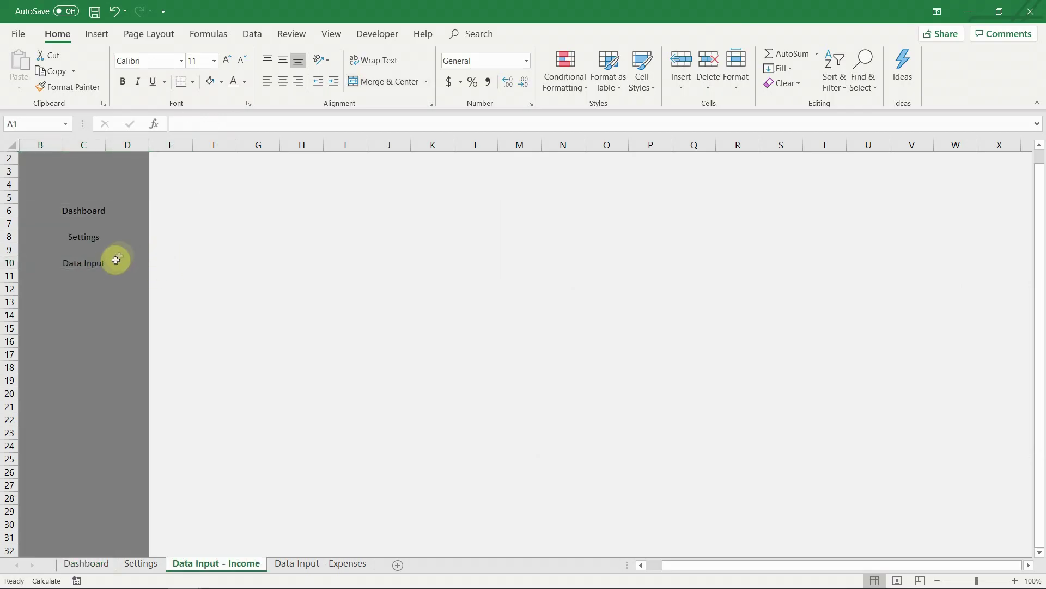
click(82, 276)
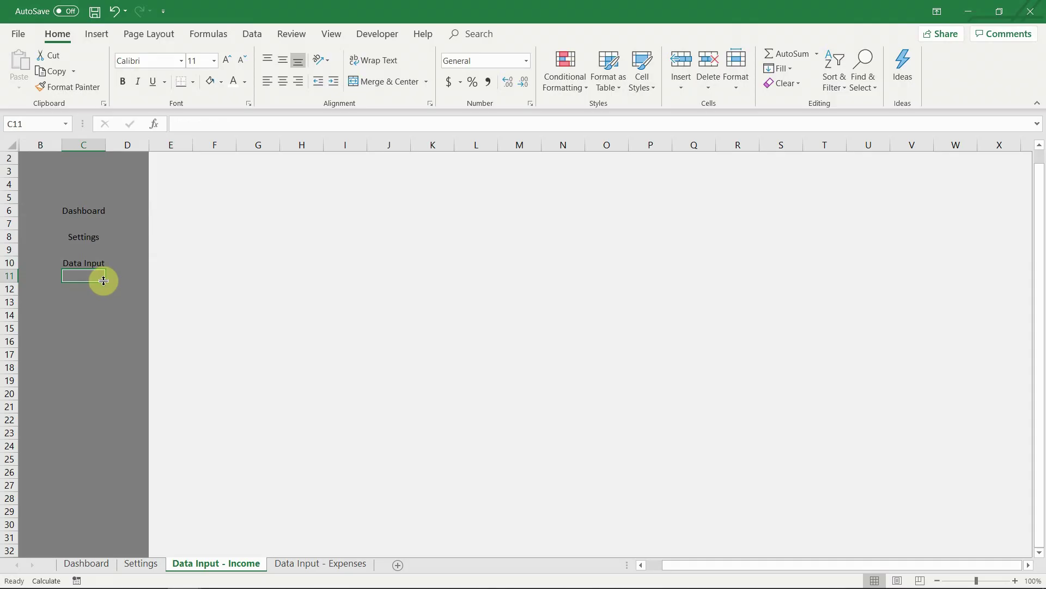
text(Income)
key(Return)
text(Expe)
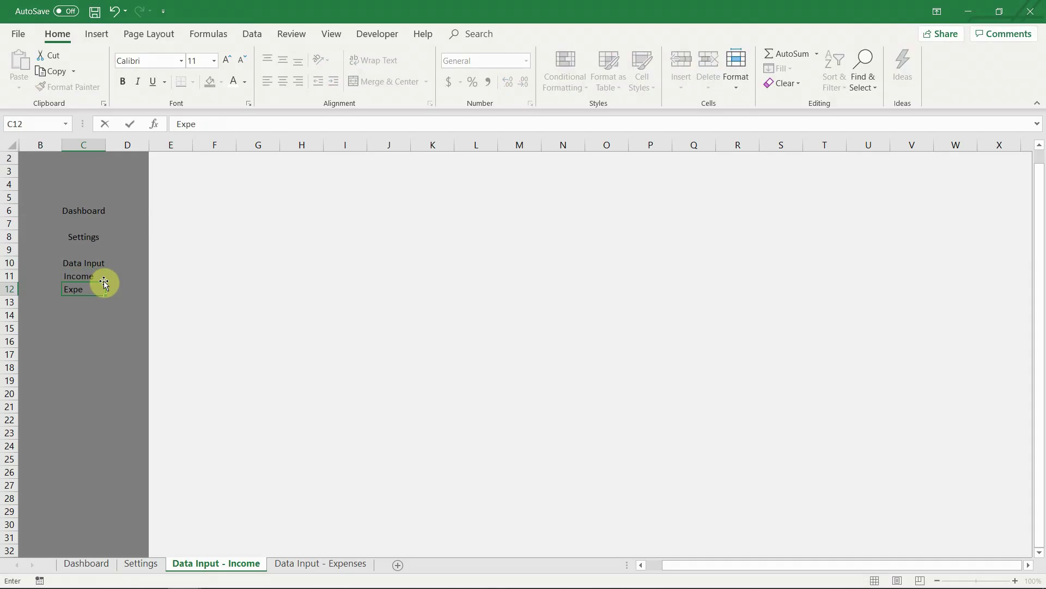
text(nses)
key(Return)
- Merge & Center Income across B11:D11 and Expenses across B12:D12
click(77, 263)
key(ctrl+c)
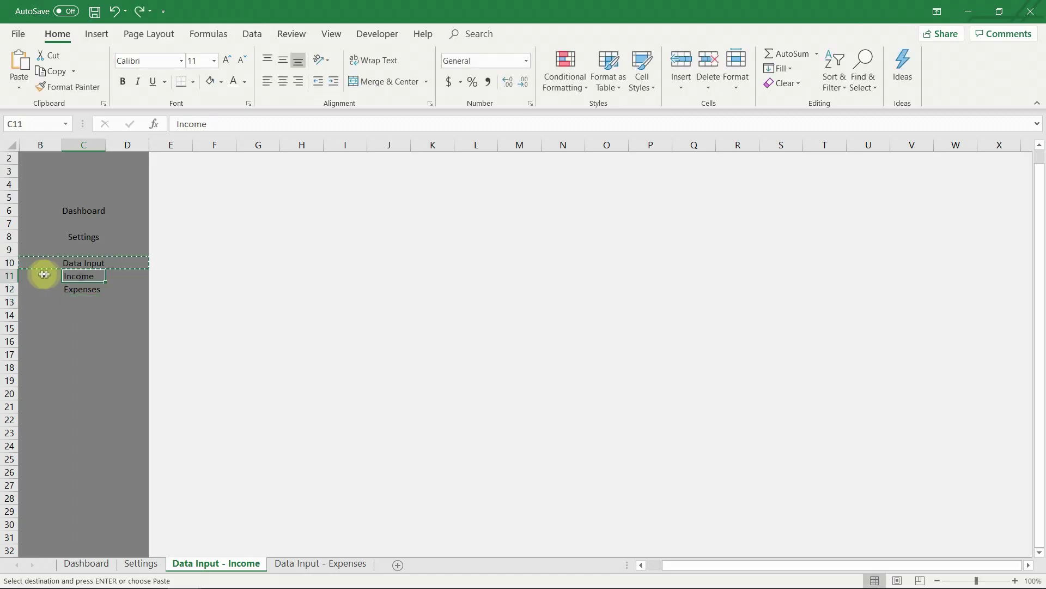
drag(37, 274, 134, 278)
click(367, 81)
drag(47, 285, 174, 289)
drag(42, 289, 129, 289)
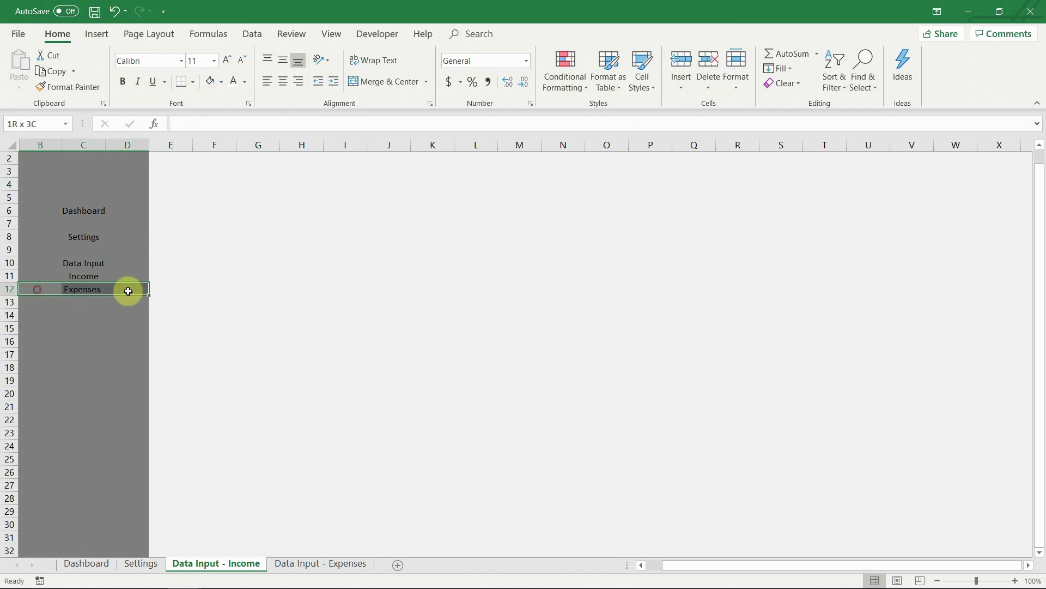
click(374, 82)
click(89, 273)
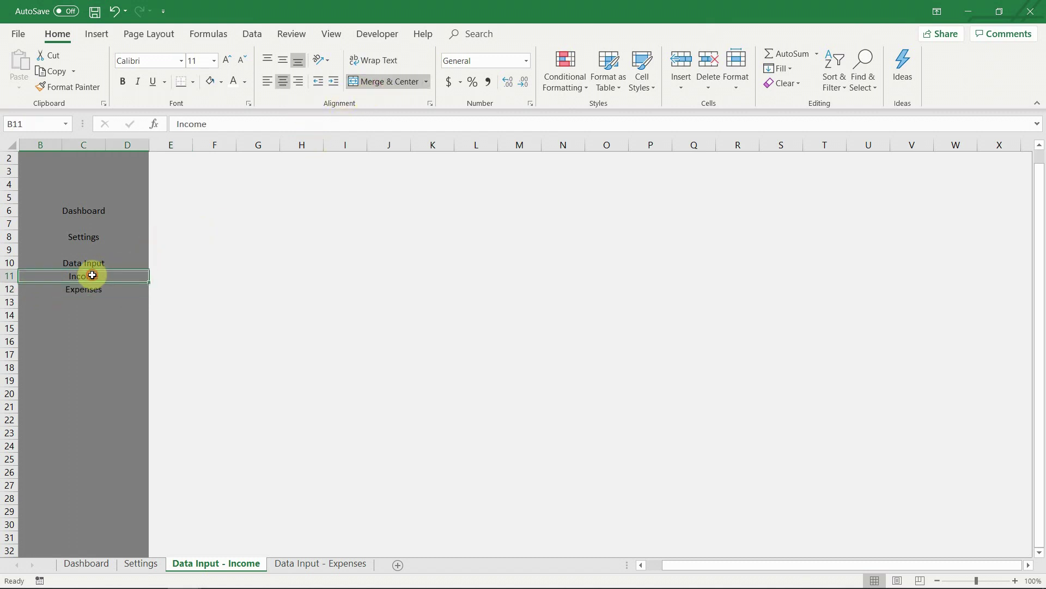
click(80, 264)
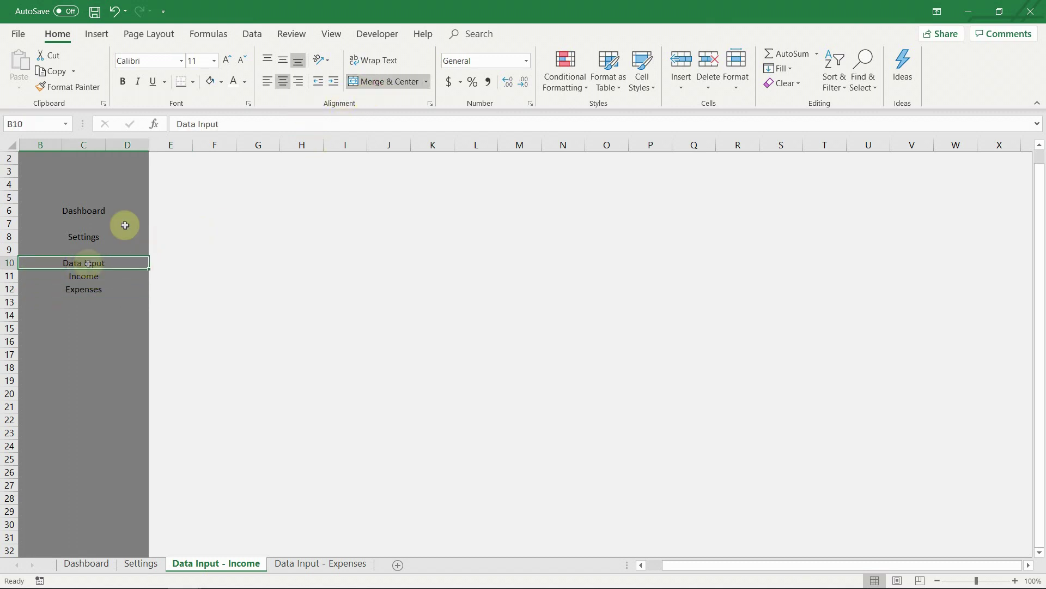
- Fill Data Input with a lighter grey, and give Income a white fill and bold text
click(223, 83)
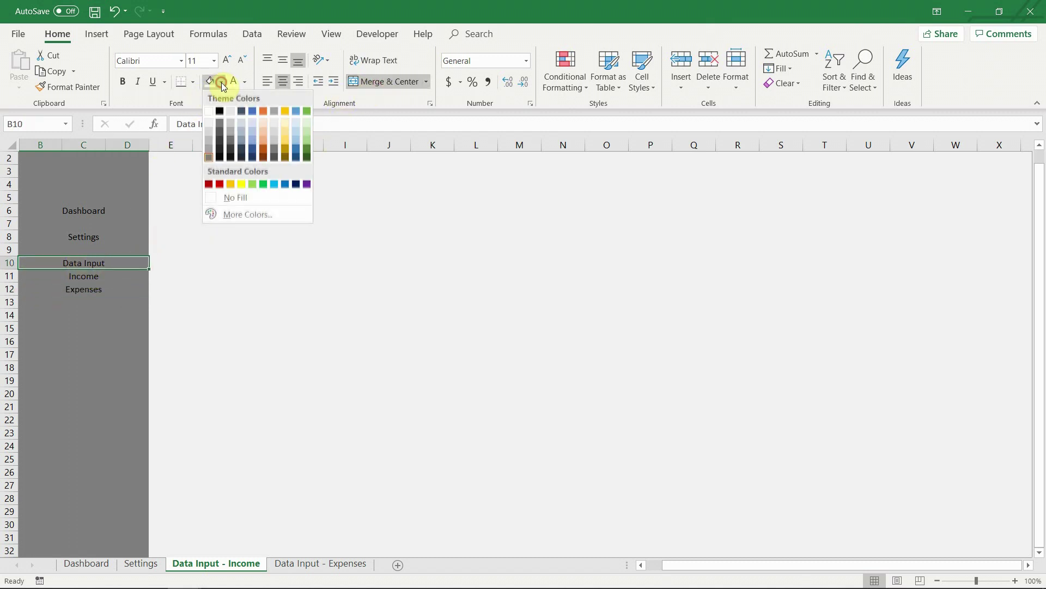
click(211, 155)
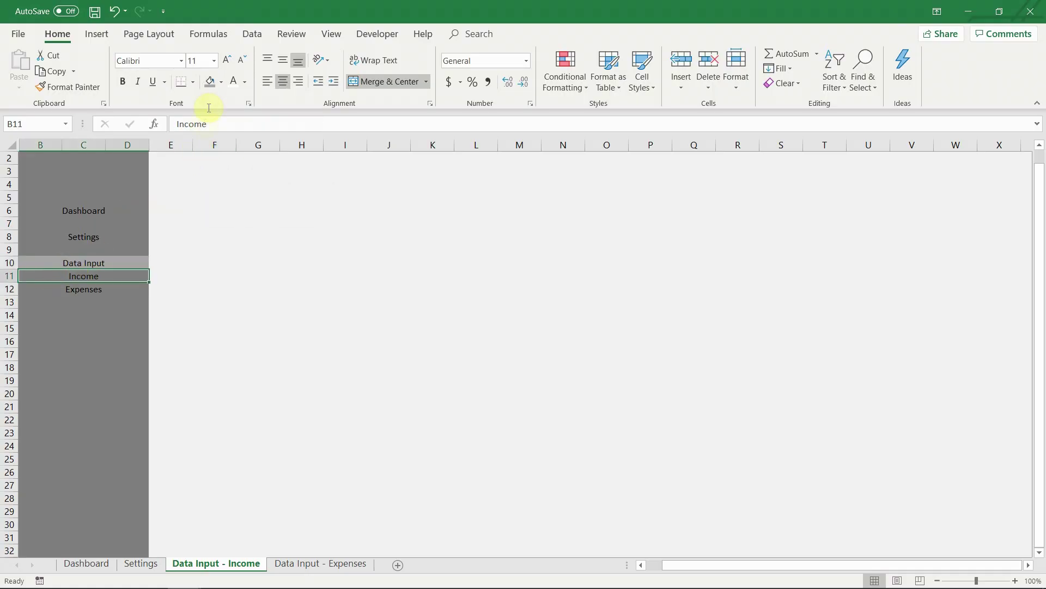
click(222, 90)
click(155, 105)
click(122, 81)
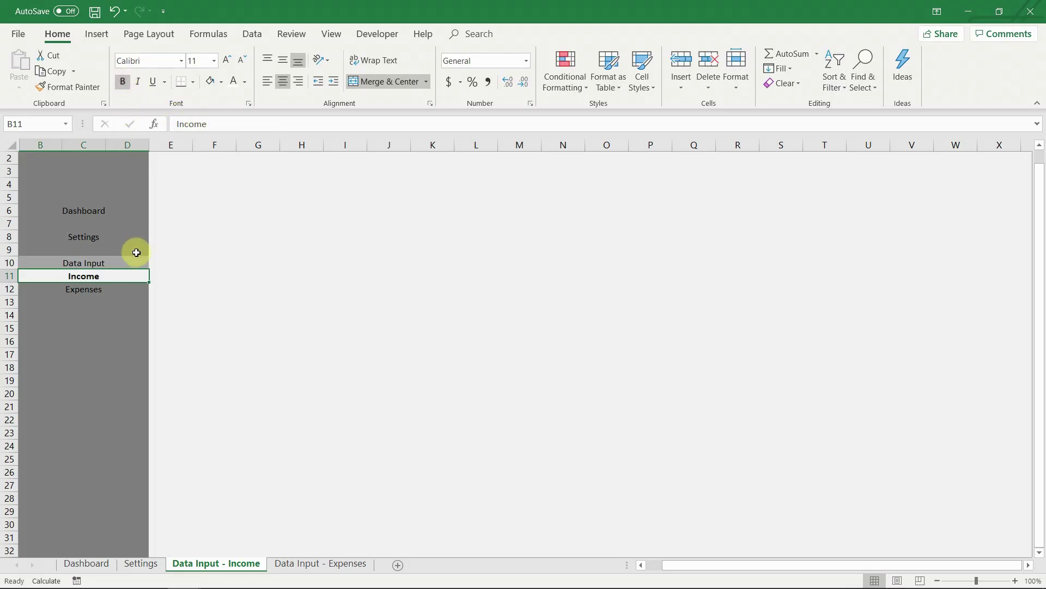
click(161, 275)
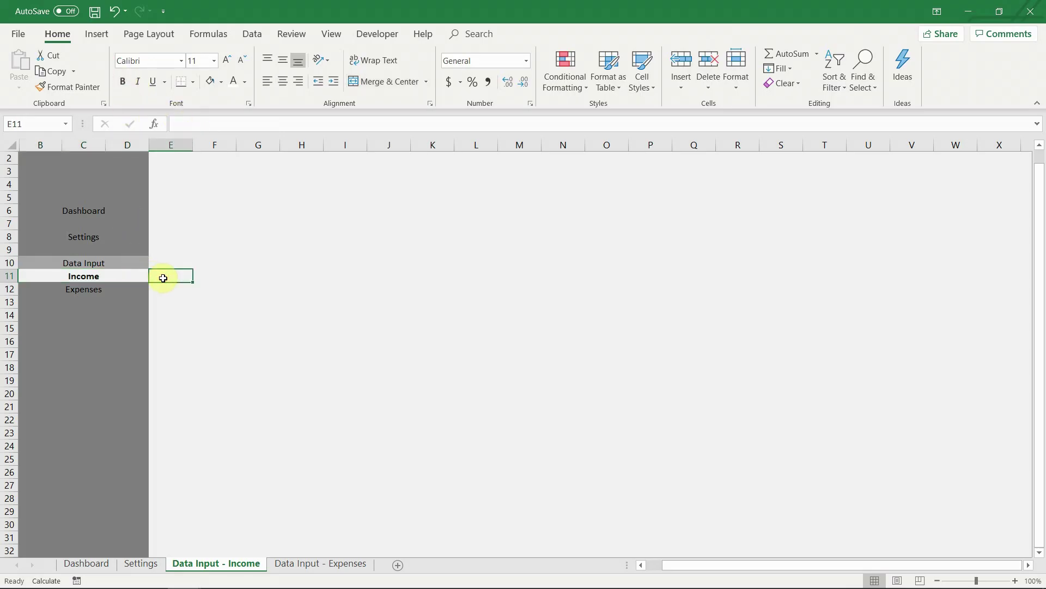
click(108, 290)
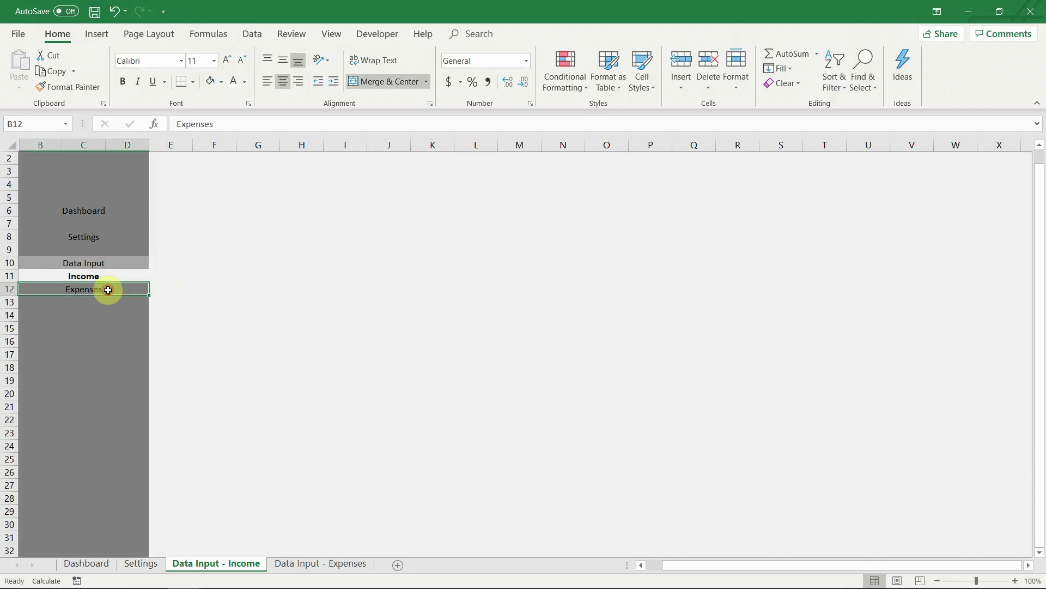
click(88, 236)
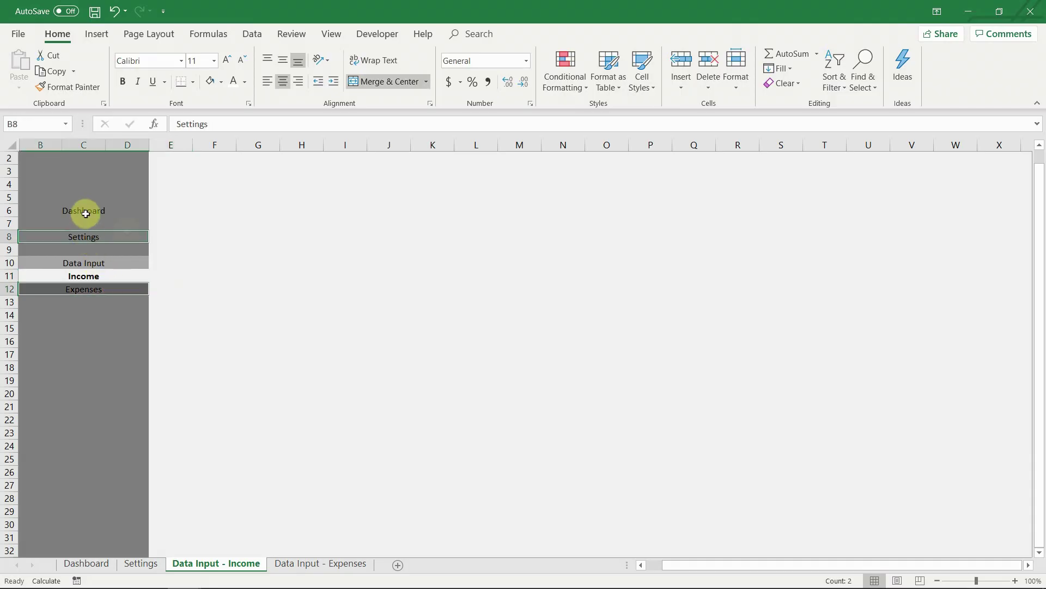
click(168, 265)
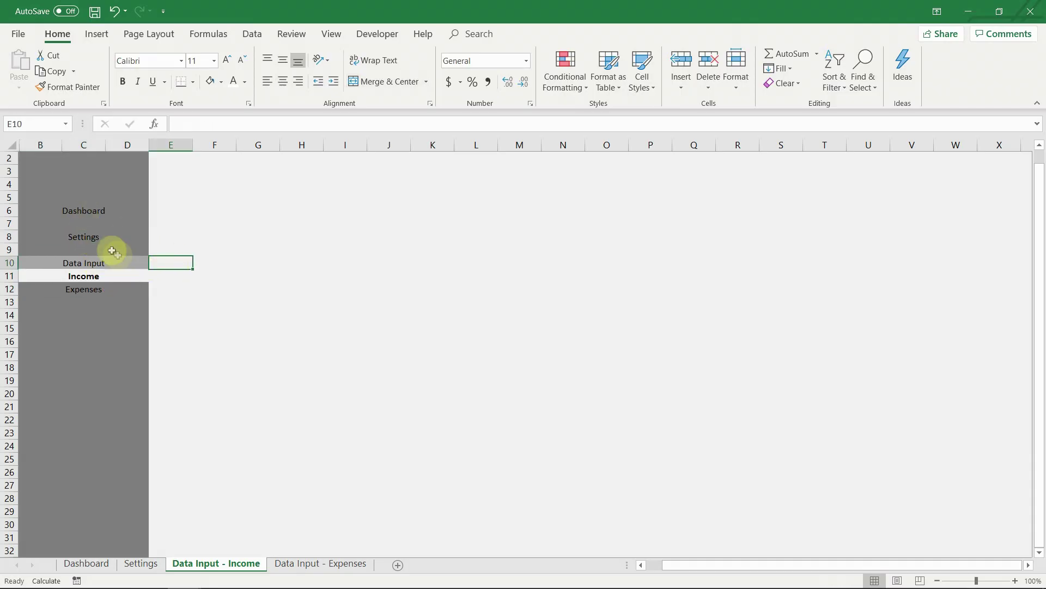
- Copy the styled Settings entry from Dashboard onto the Income sheet's Settings cell
click(98, 563)
click(158, 238)
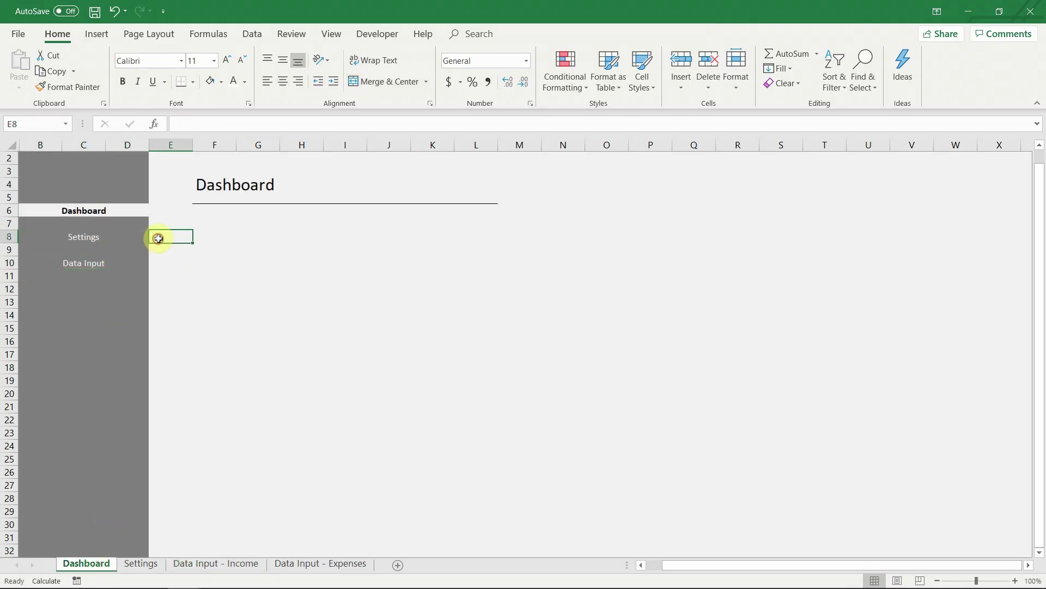
key(Left)
key(ctrl+c)
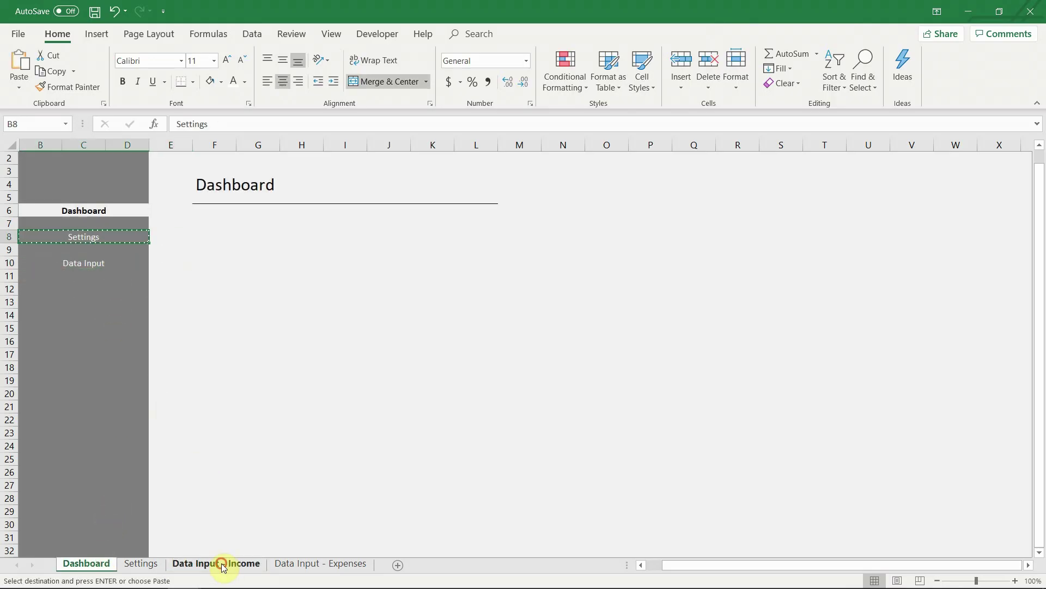
click(220, 563)
click(103, 236)
key(ctrl+v)
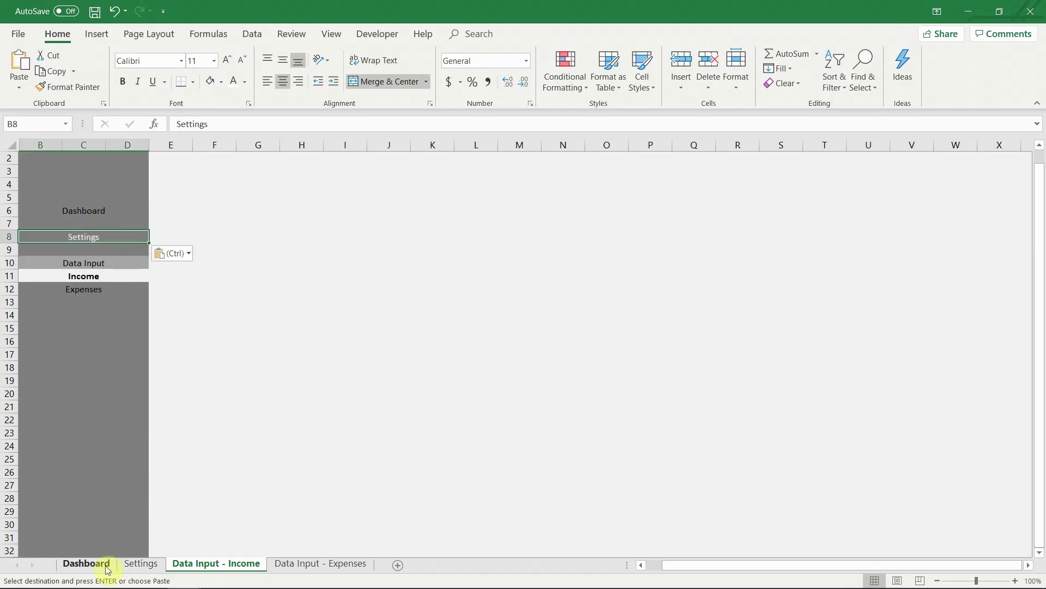
- Paste the white-on-grey Dashboard entry from the Settings sheet onto the Income sheet
click(131, 565)
click(158, 212)
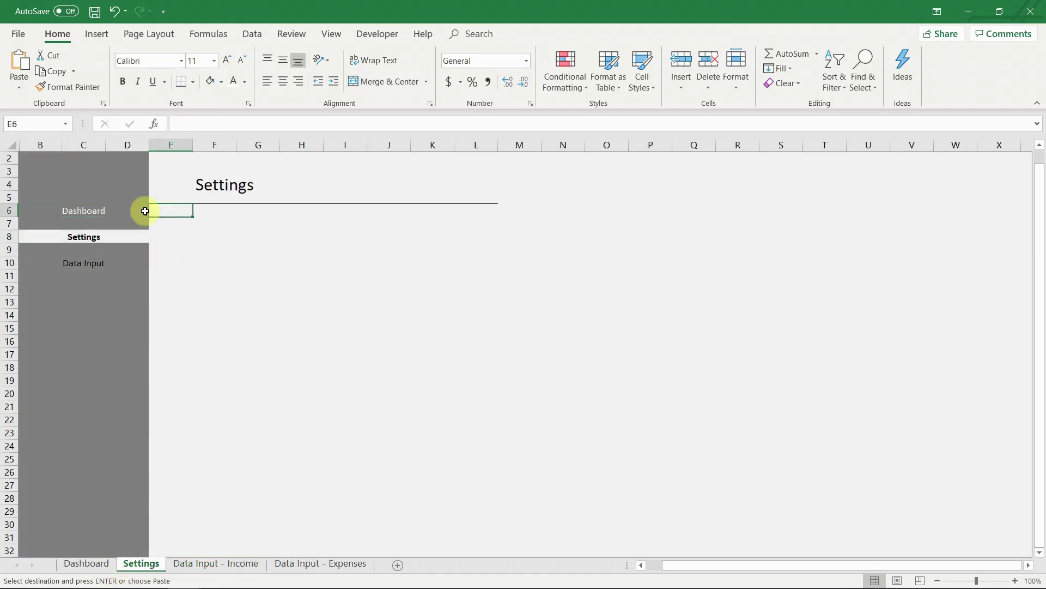
click(145, 211)
click(216, 563)
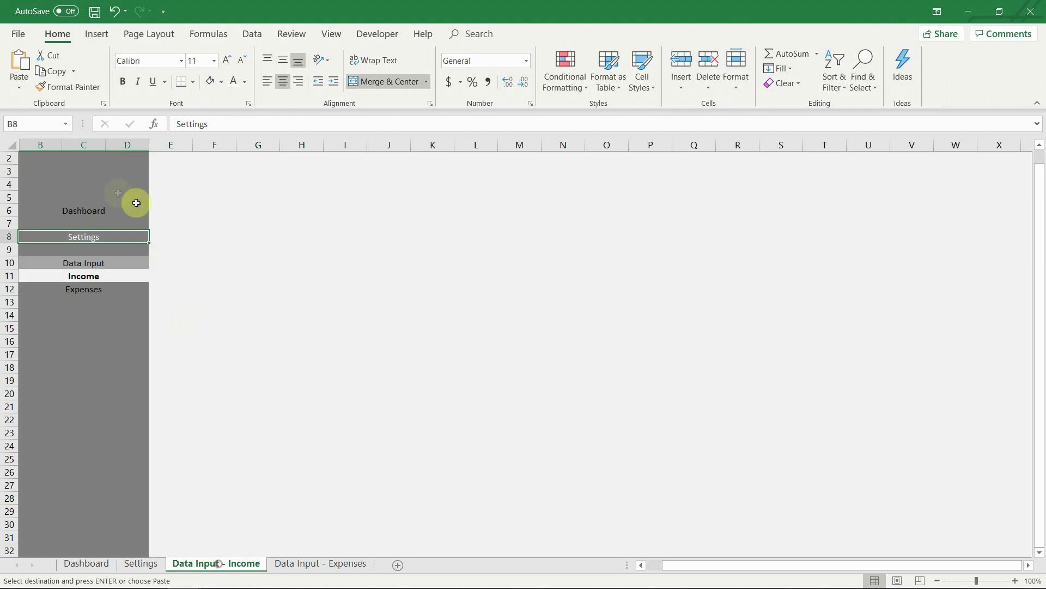
click(71, 209)
key(ctrl+v)
- Set the Data Input and Expenses text to white
click(87, 263)
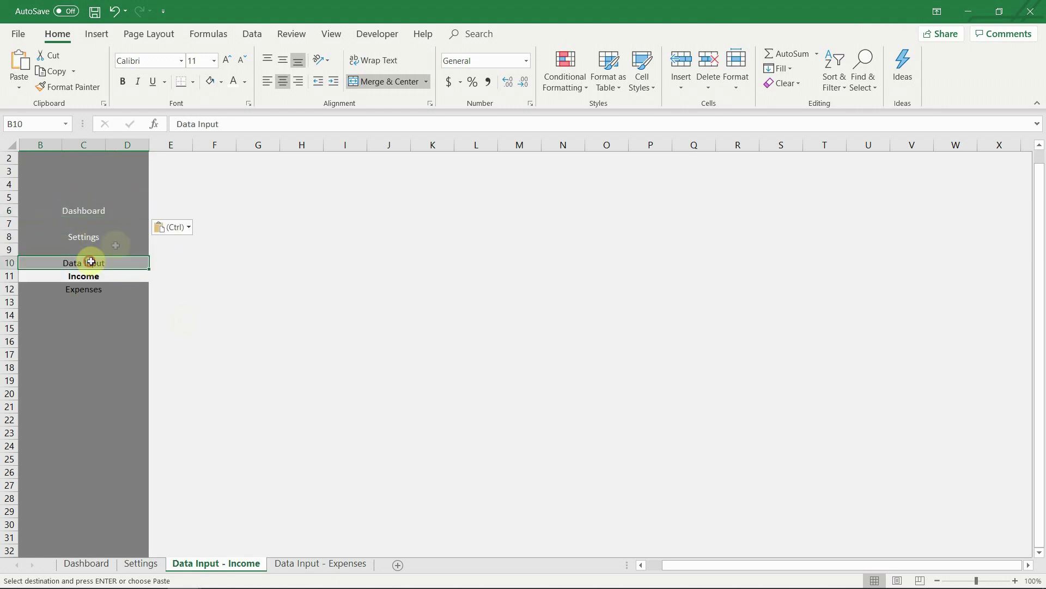
click(81, 290)
click(234, 82)
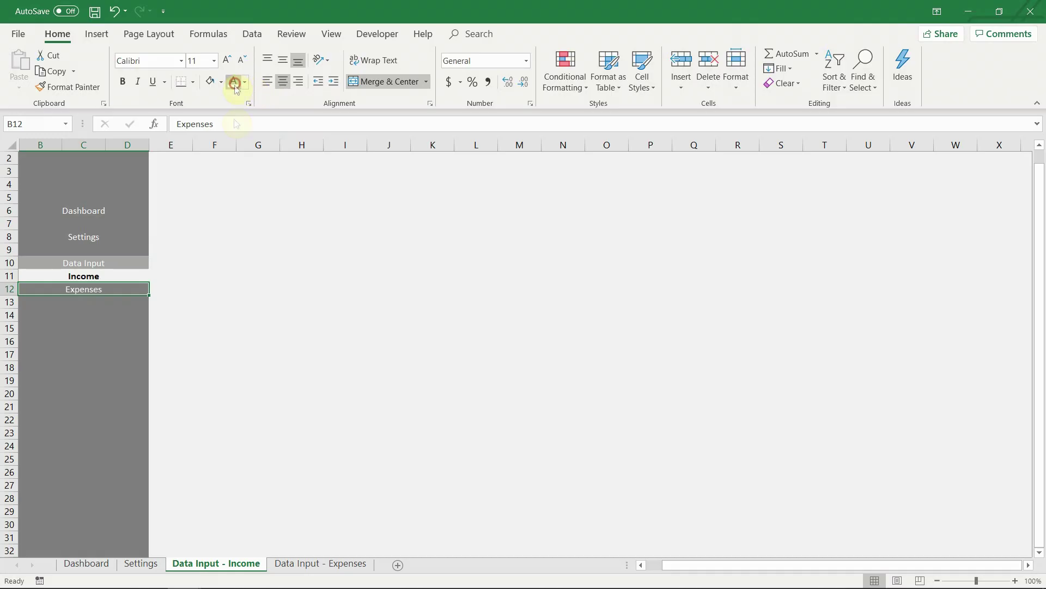
click(162, 289)
- Hyperlink Expenses to the 'Data Input - Expenses' sheet
click(84, 289)
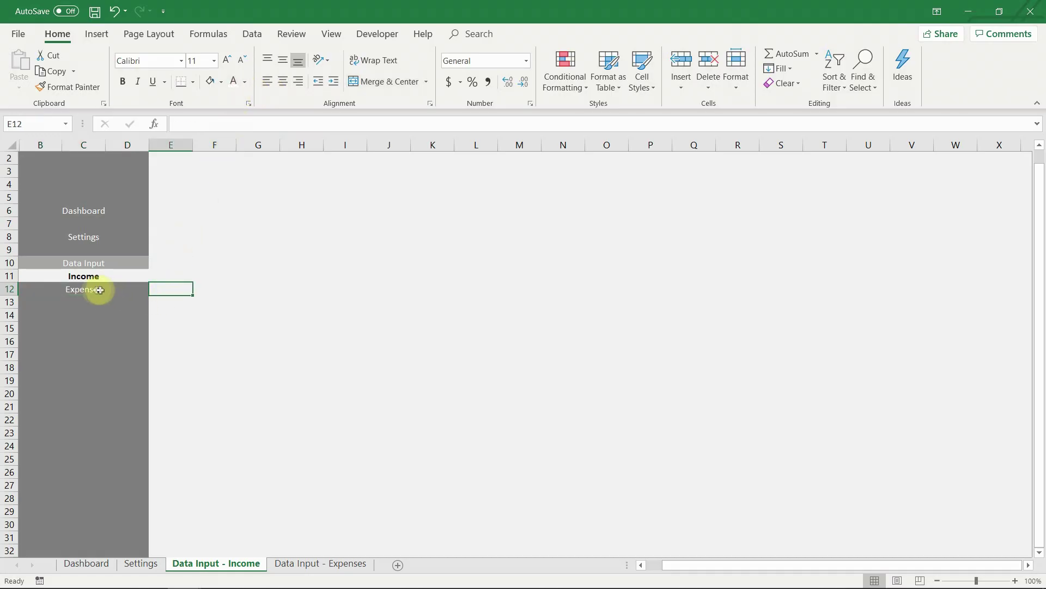
key(ctrl+k)
click(681, 366)
click(926, 435)
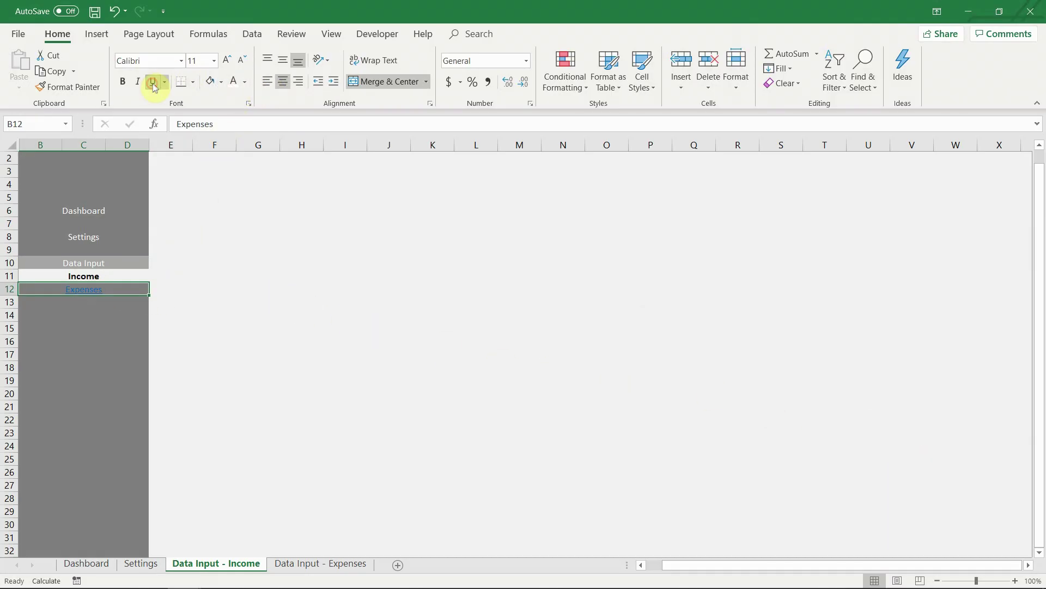
click(154, 287)
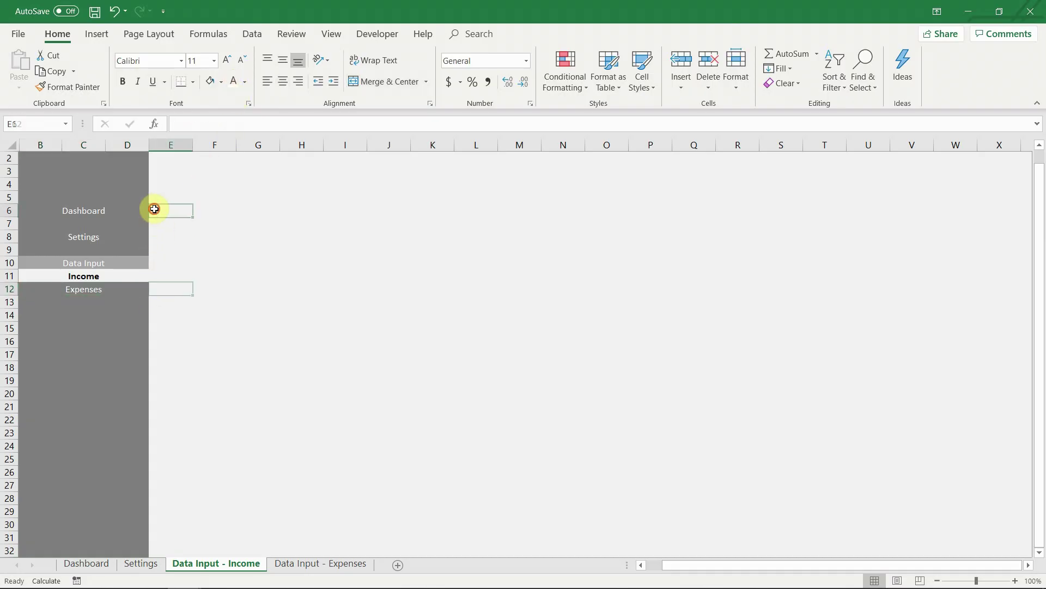
- Copy the Dashboard, Settings and Data Input menu entries
click(154, 208)
key(Left)
key(shift+Down)
key(shift+Down)
key(shift+Down)
key(ctrl+c)
click(164, 231)
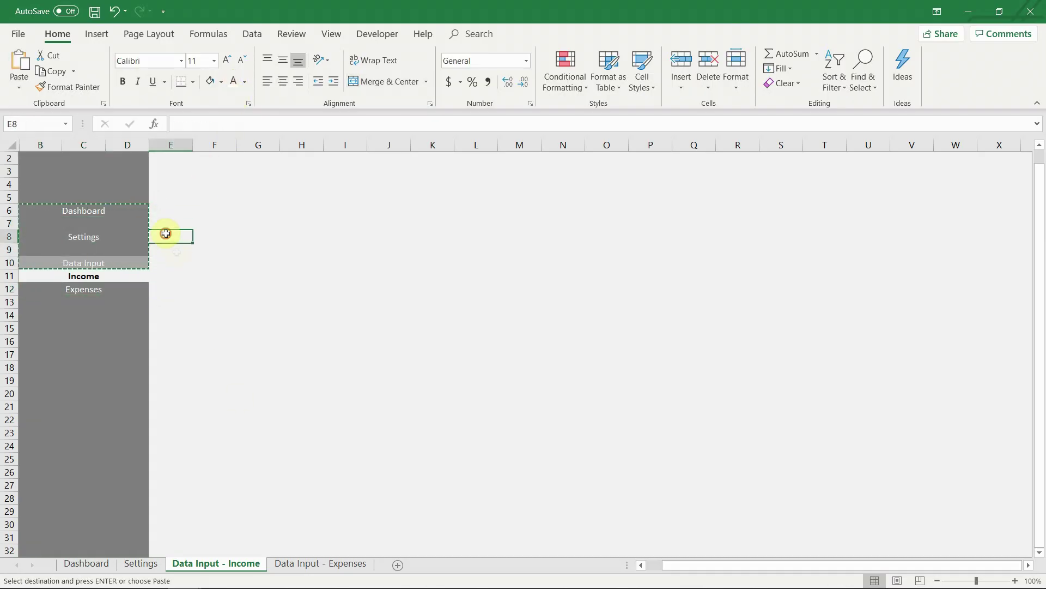
- Paste the menu into B6 on Data Input - Expenses, adding Income and Expenses below
click(307, 562)
click(49, 205)
key(ctrl+v)
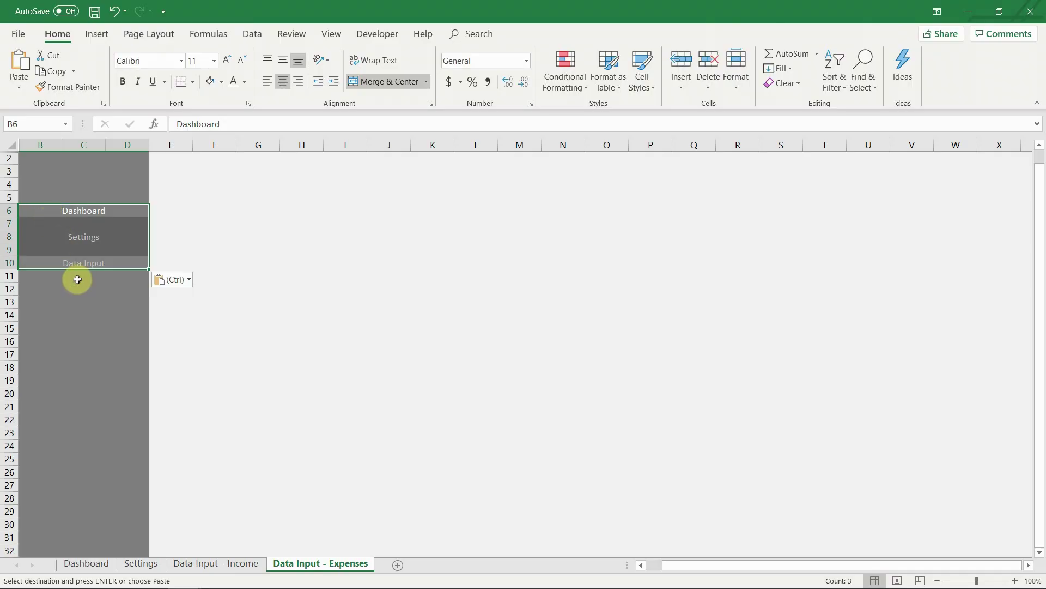
click(79, 276)
text(Income)
key(Return)
text(E)
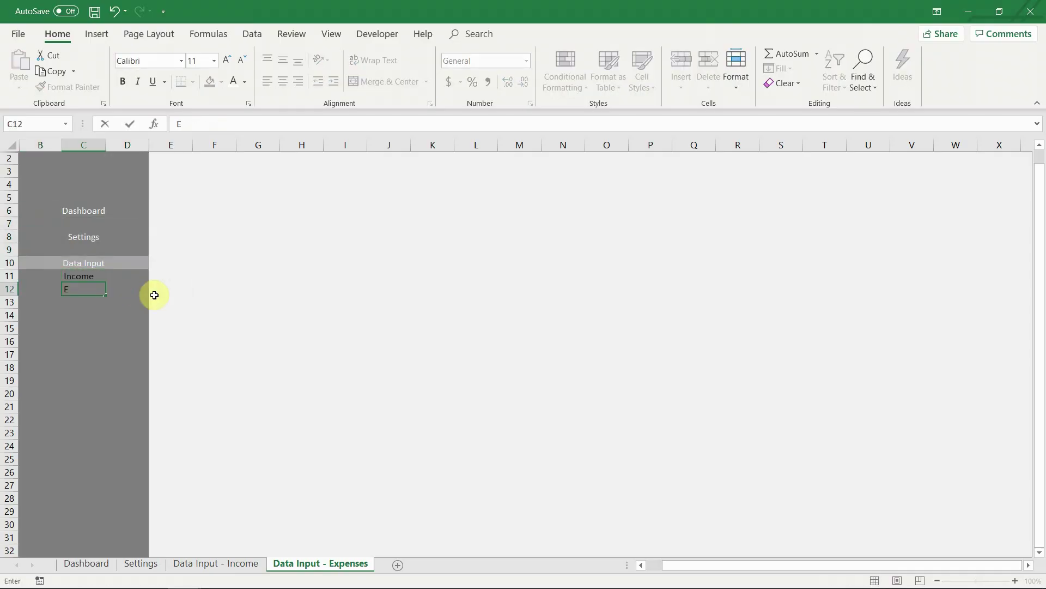
- Merge & Center the Expenses row B12:D12 and the Income row B11:D11
drag(32, 289, 141, 288)
key(alt+h)
key(m)
key(c)
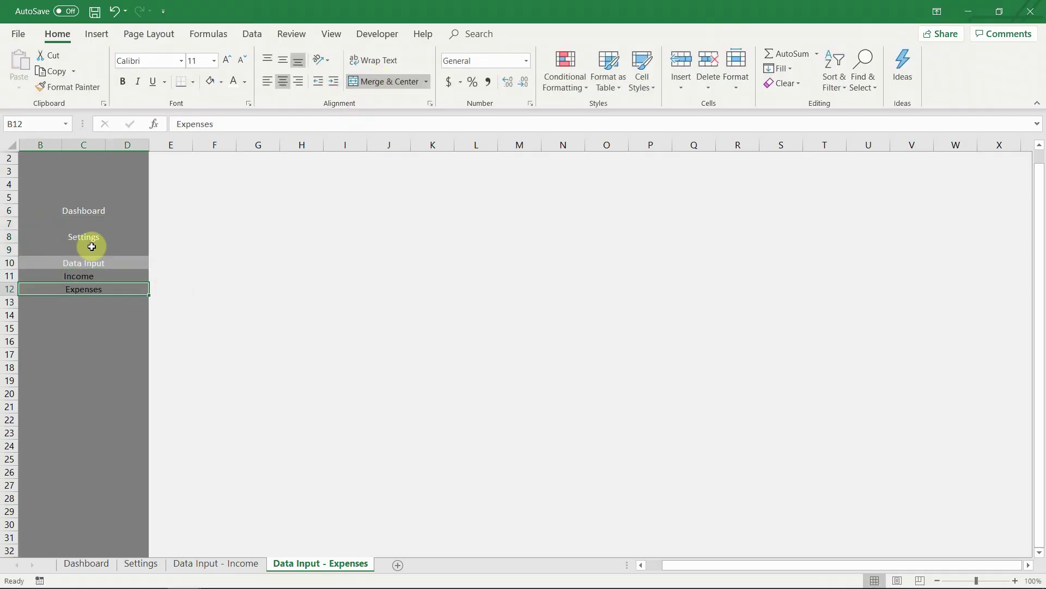
drag(33, 276, 116, 276)
click(364, 81)
- Make Income white and Expenses white and bold
click(233, 81)
click(96, 290)
click(245, 81)
click(211, 113)
click(122, 81)
- Hyperlink Income to 'Data Input - Income', keeping it white without underline
right_click(99, 276)
click(129, 575)
click(675, 354)
click(935, 439)
click(153, 81)
click(233, 81)
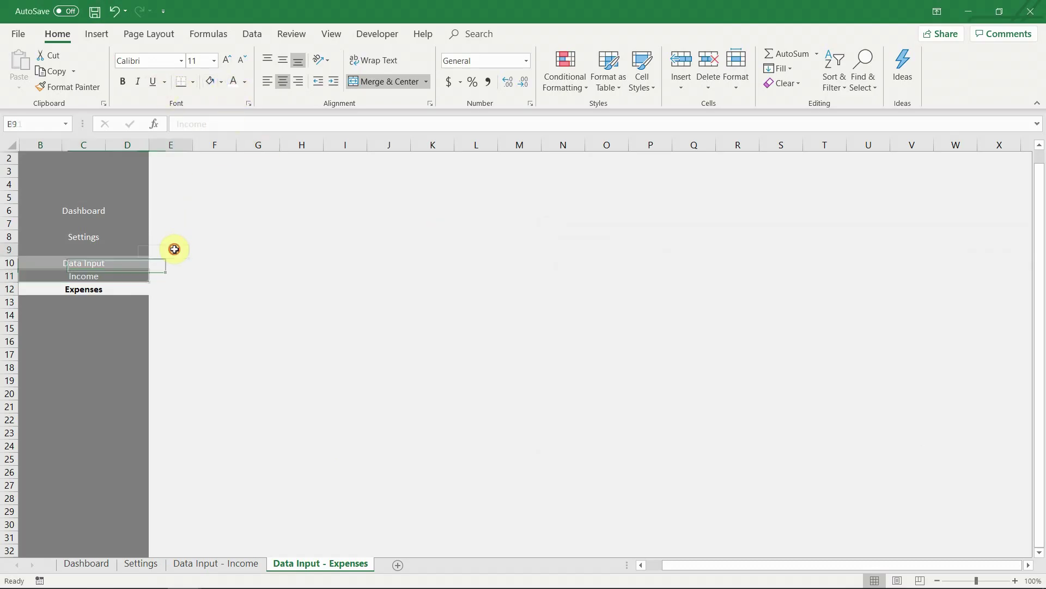
click(172, 249)
- Test the Income, Settings and Dashboard links, ending on the Settings sheet
click(210, 564)
click(284, 567)
click(141, 564)
click(86, 564)
click(83, 236)
- On Settings, hyperlink the Data Input entry to the 'Data Input - Income' sheet
click(93, 265)
right_click(92, 264)
click(141, 561)
click(681, 351)
click(935, 437)
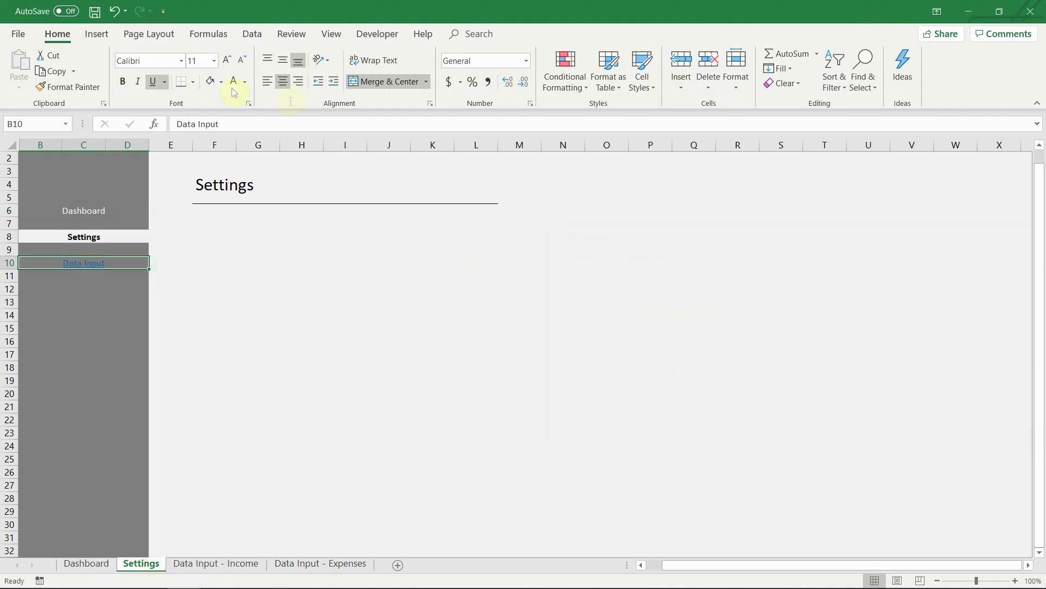
- Copy the Settings title into F3 of the Income sheet and retitle it 'Data Input - Income'
click(186, 258)
click(247, 187)
key(ctrl+c)
click(215, 564)
click(211, 170)
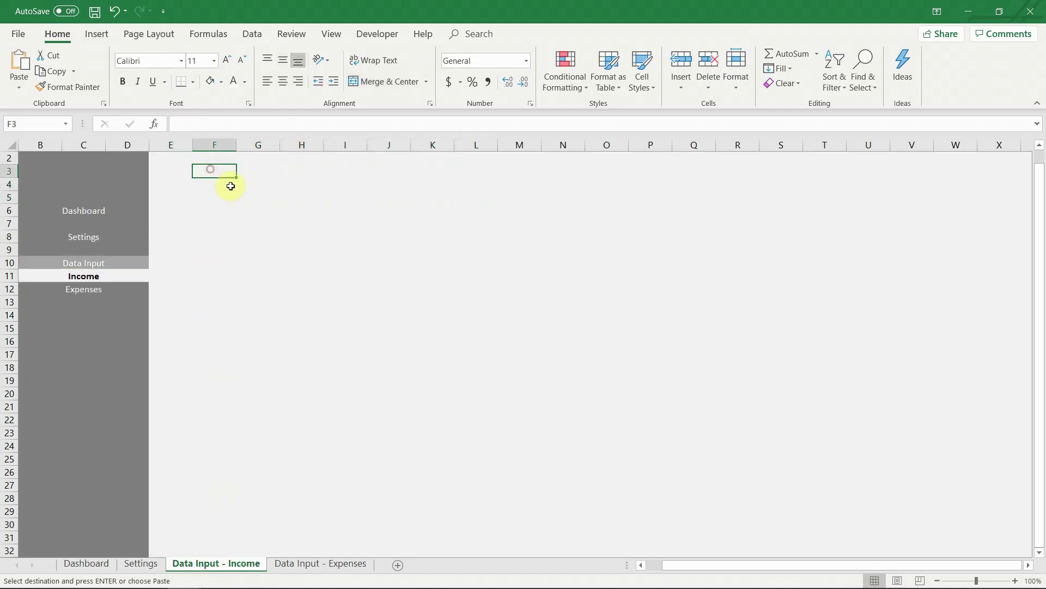
key(ctrl+v)
text(Data Input - In)
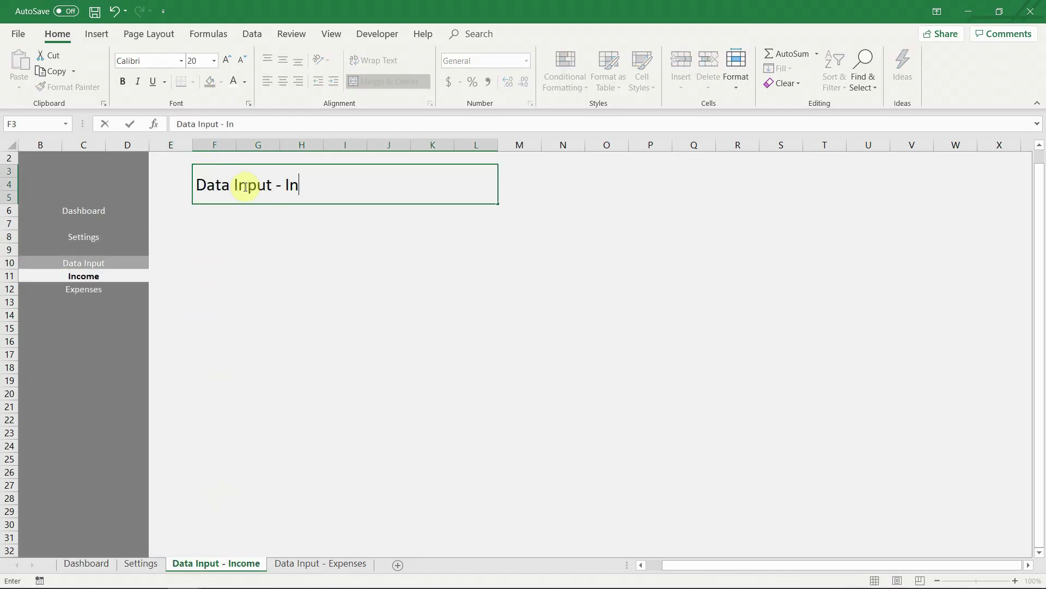
text(come)
key(Return)
- Paste that title into F3 on the Expenses sheet and change it to 'Data Input - Expenses'
click(244, 186)
key(ctrl+c)
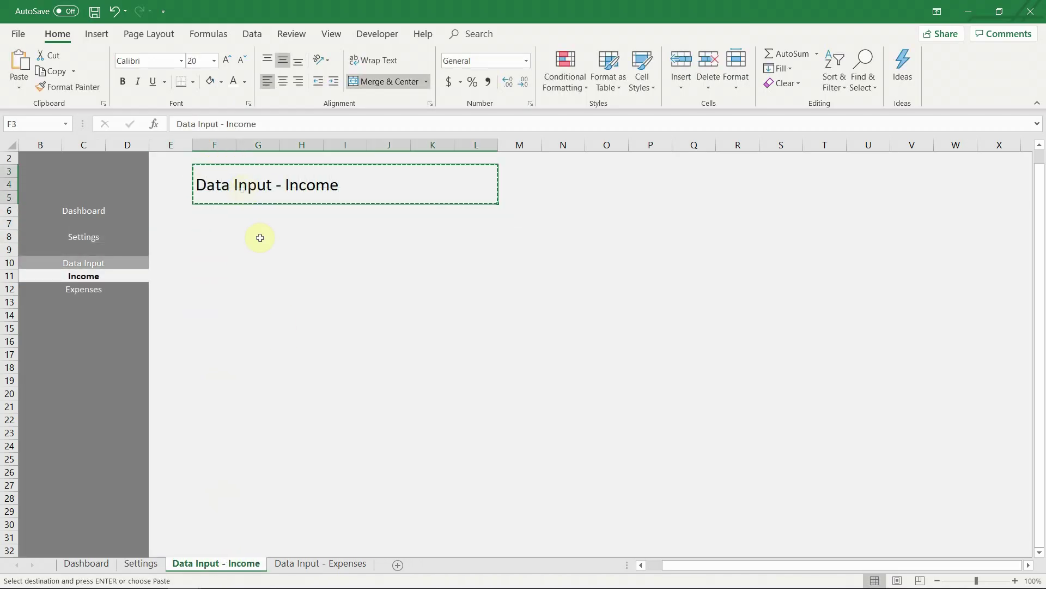
click(324, 563)
click(210, 168)
key(ctrl+v)
double_click(358, 182)
key(ctrl+shift+Left)
text(Expenses)
key(Return)
- Test the Income, Expenses, Settings and Dashboard sidebar links
click(83, 276)
click(83, 279)
click(84, 278)
click(82, 289)
click(78, 238)
click(77, 216)
click(82, 237)
click(85, 266)
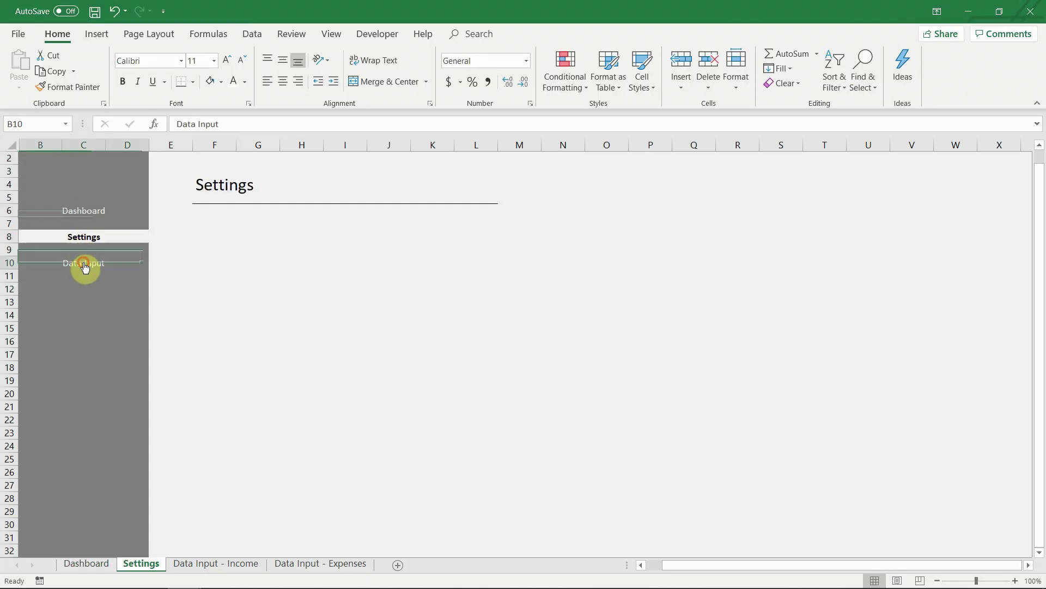
- Return to Dashboard via the sidebar links and group the Dashboard through Data Input - Expenses tabs
click(82, 240)
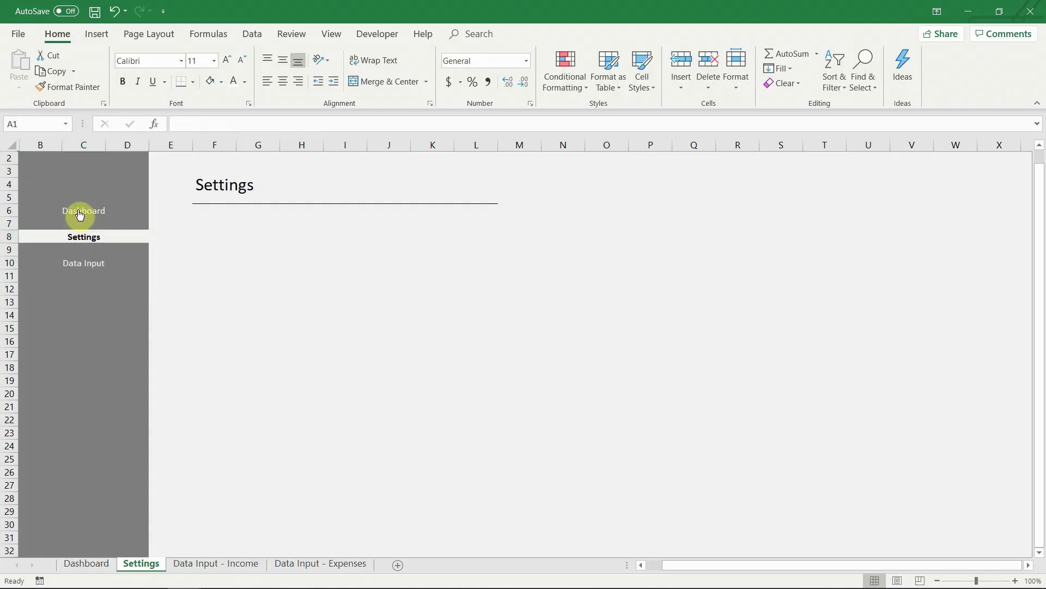
click(79, 213)
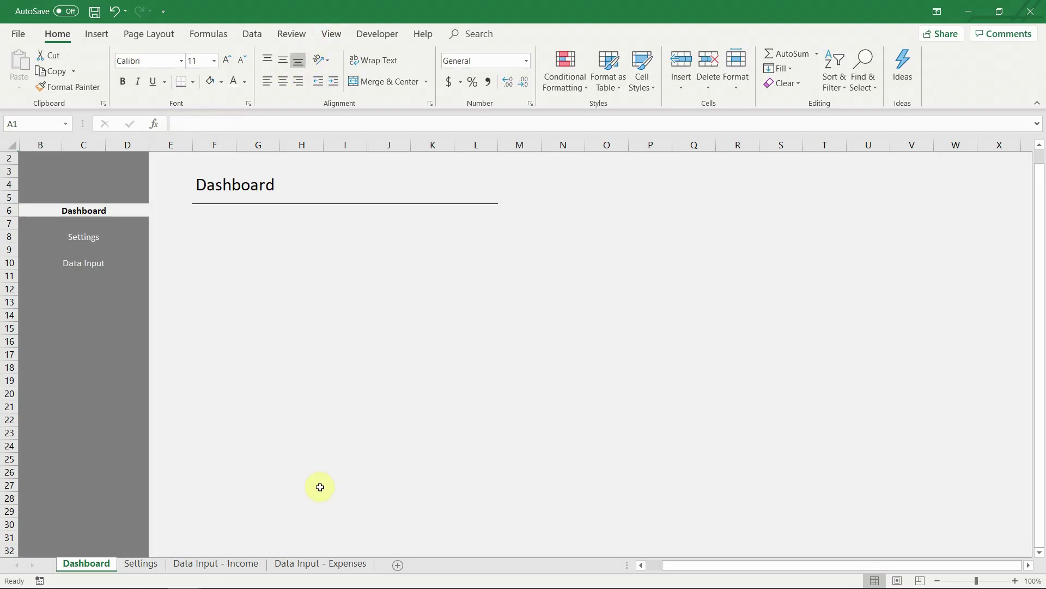
ctrl+click(140, 565)
ctrl+click(206, 563)
ctrl+click(297, 564)
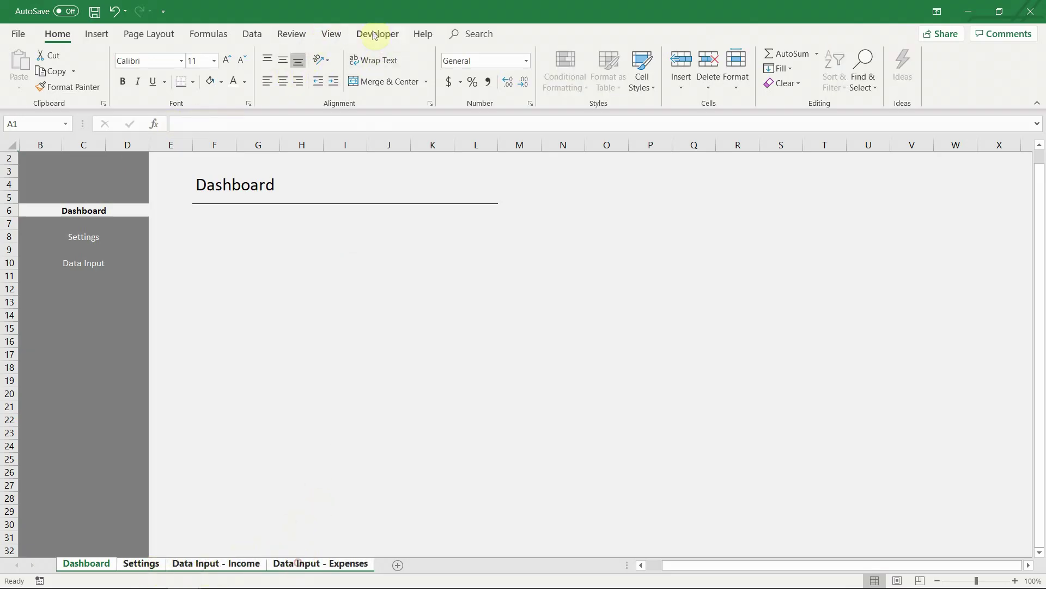
- Turn off Headings and Formula Bar on the View tab for the grouped sheets
click(341, 35)
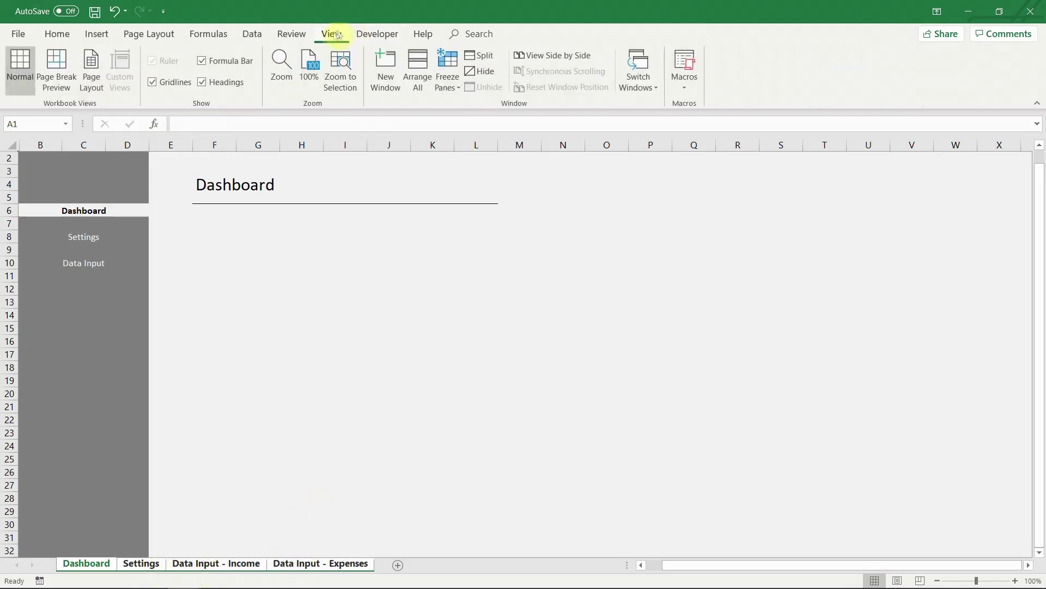
click(203, 83)
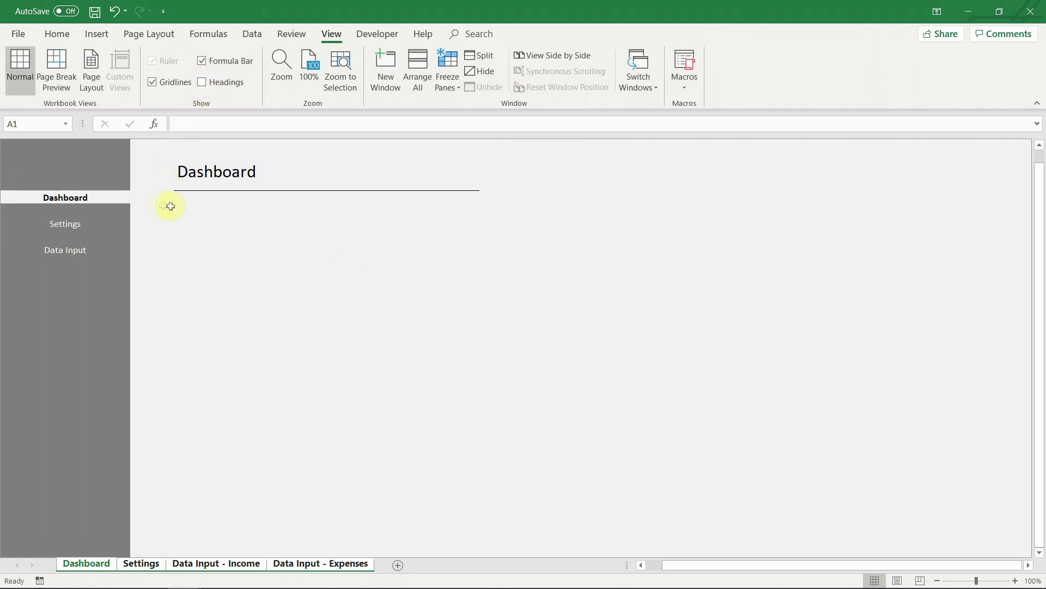
click(201, 61)
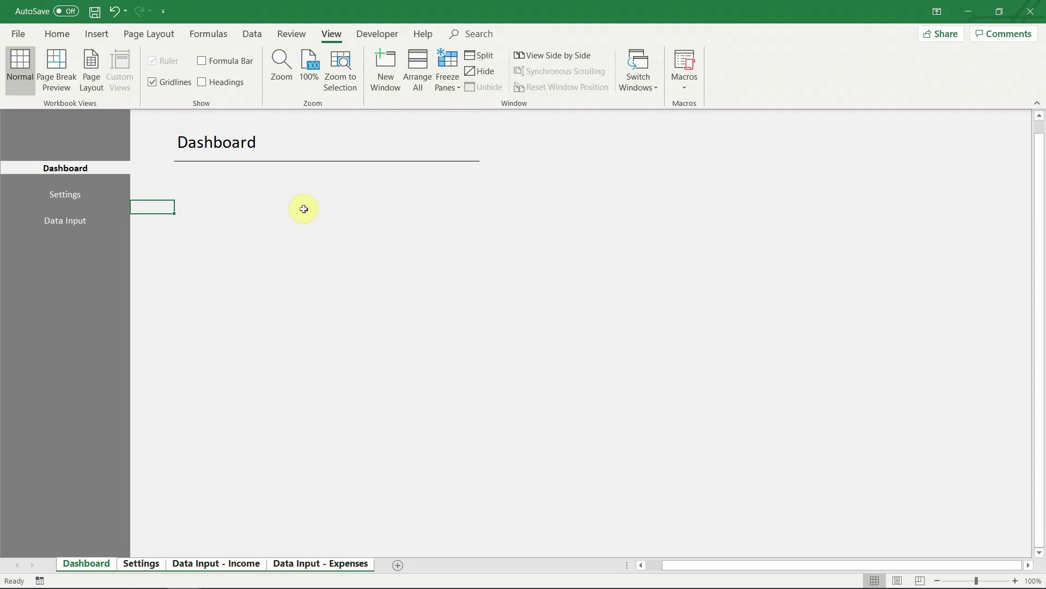
- Ungroup the sheets, return to Dashboard and collapse the ribbon to tab names
click(153, 569)
click(94, 566)
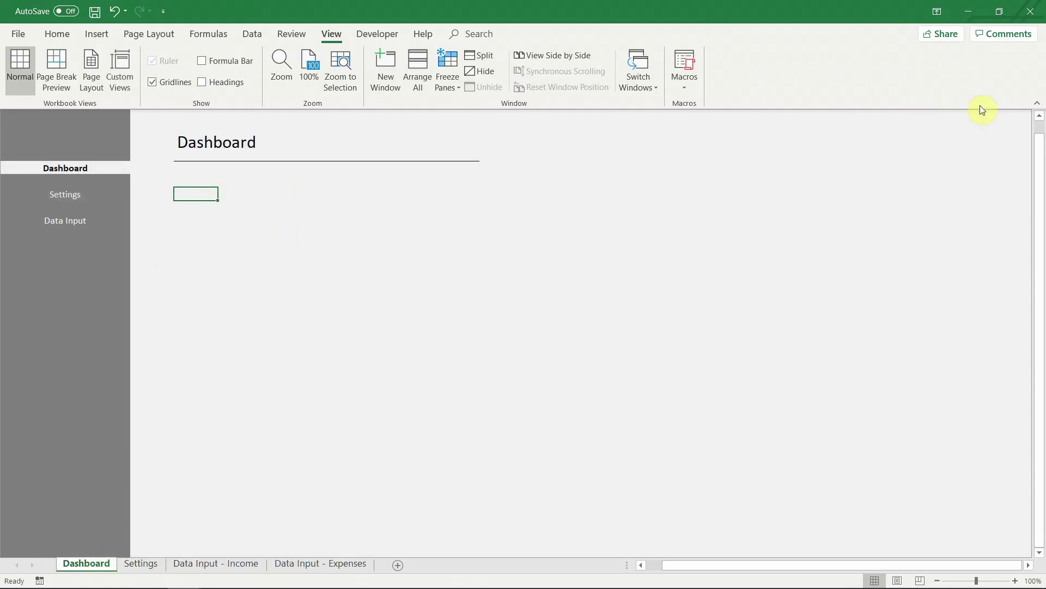
click(1039, 105)
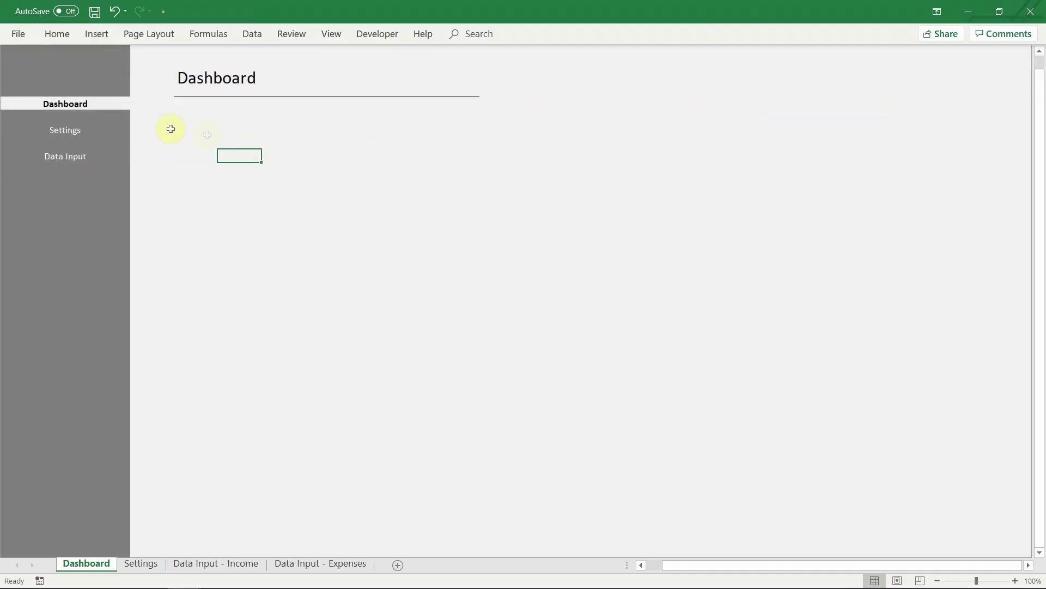
- Uncheck Show sheet tabs in Excel Options' Advanced display options for this workbook
click(21, 35)
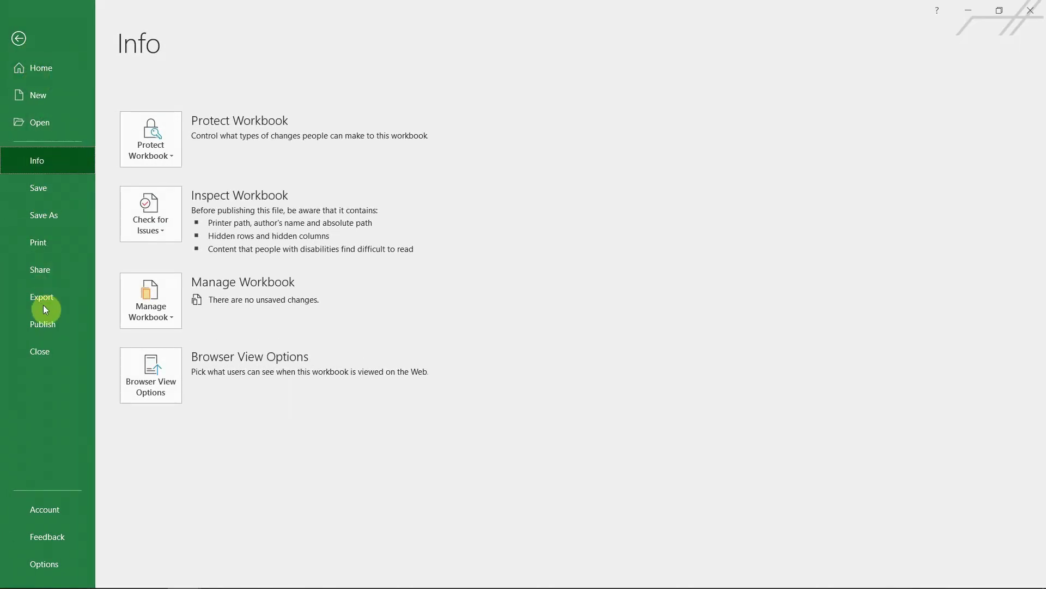
click(46, 564)
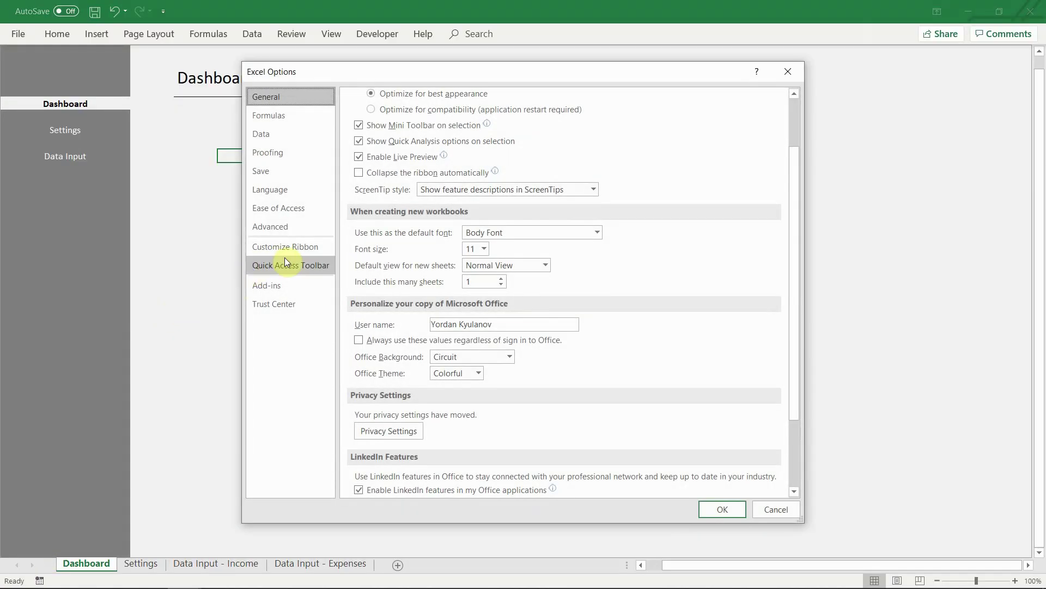
click(288, 224)
drag(798, 163, 795, 367)
click(361, 215)
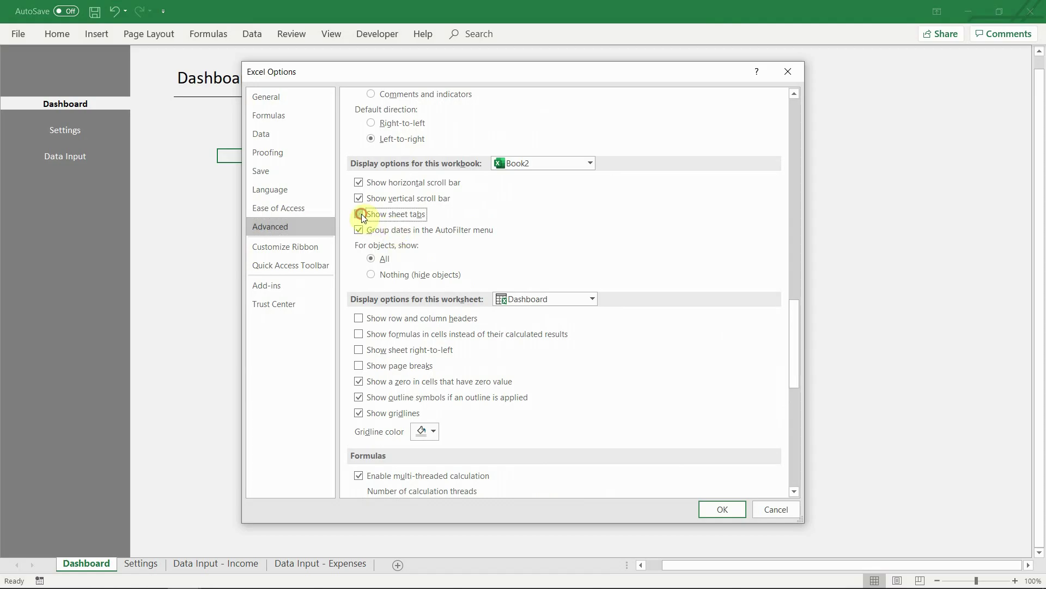
click(712, 512)
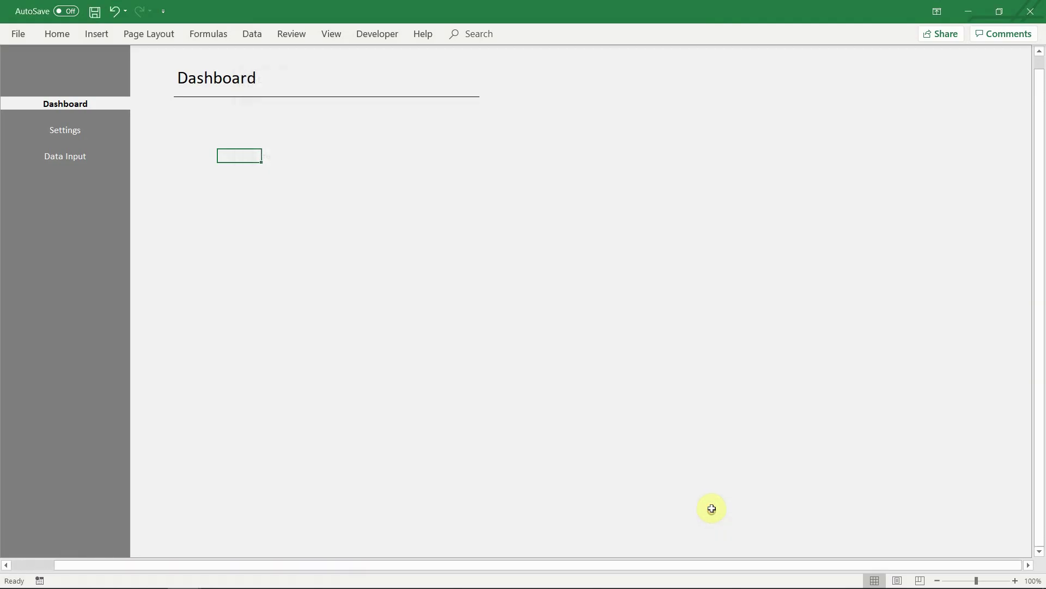
- Test the Settings, Dashboard, Data Input, Expenses and Income sidebar links, landing back on Settings
click(169, 136)
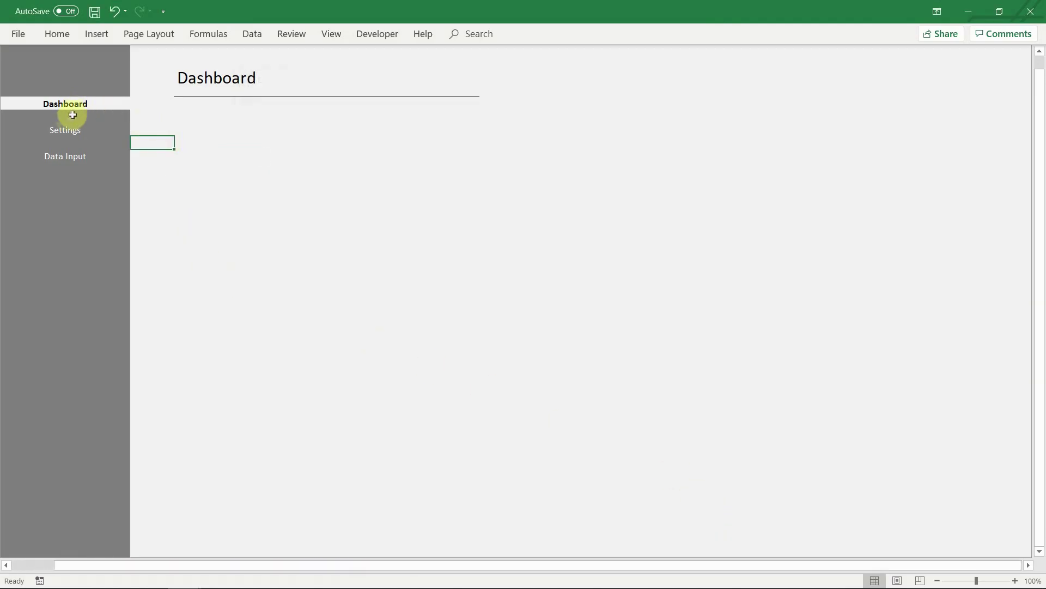
click(65, 132)
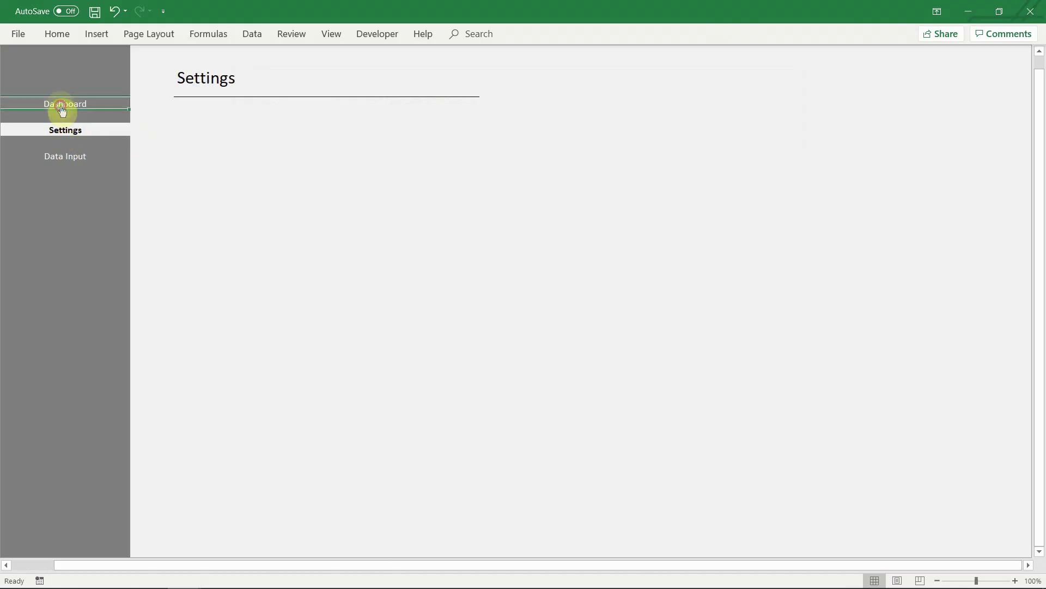
click(62, 111)
click(65, 130)
click(68, 157)
click(70, 183)
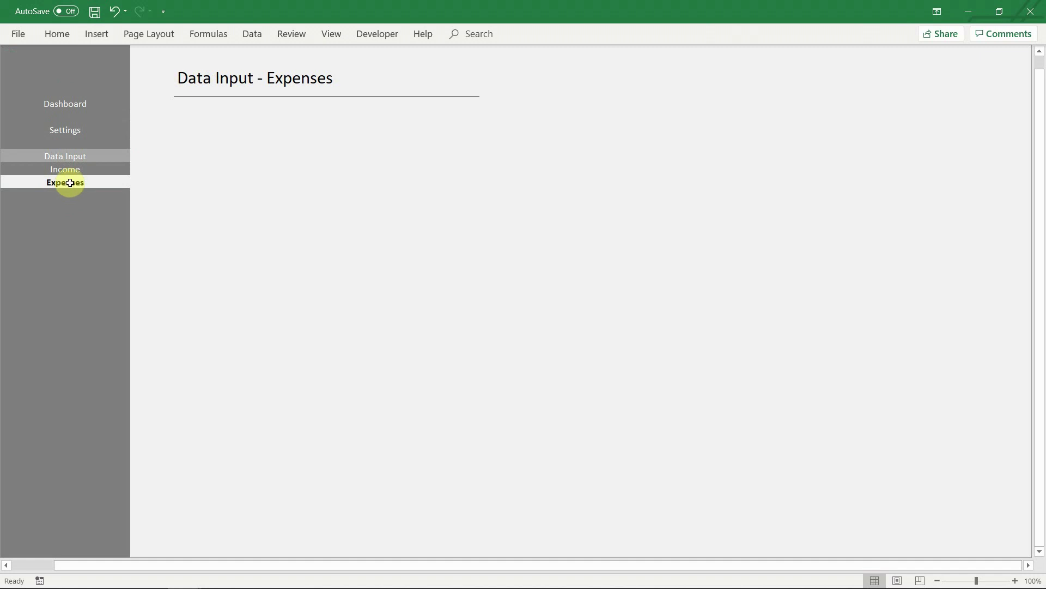
click(66, 159)
click(66, 131)
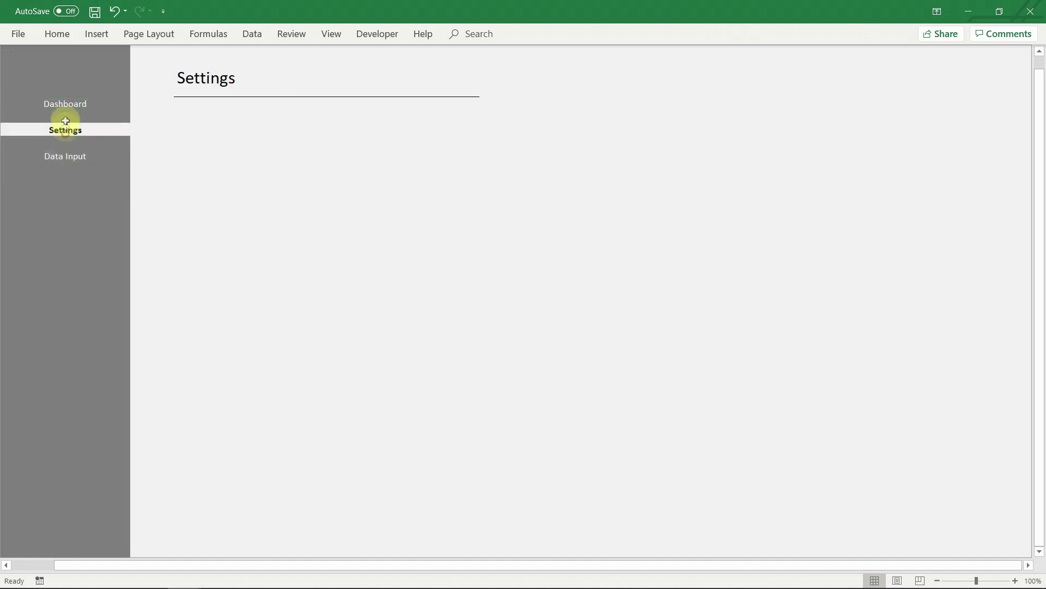
- Run through the Dashboard, Income and Expenses links again, finishing on the Settings sheet
click(63, 109)
click(65, 131)
click(68, 158)
click(70, 182)
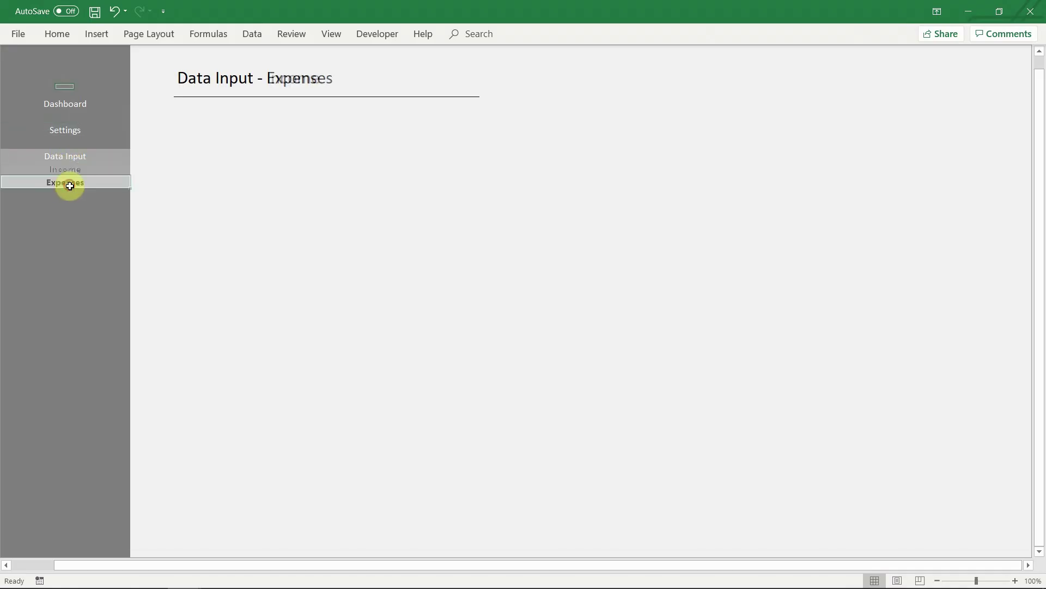
click(65, 170)
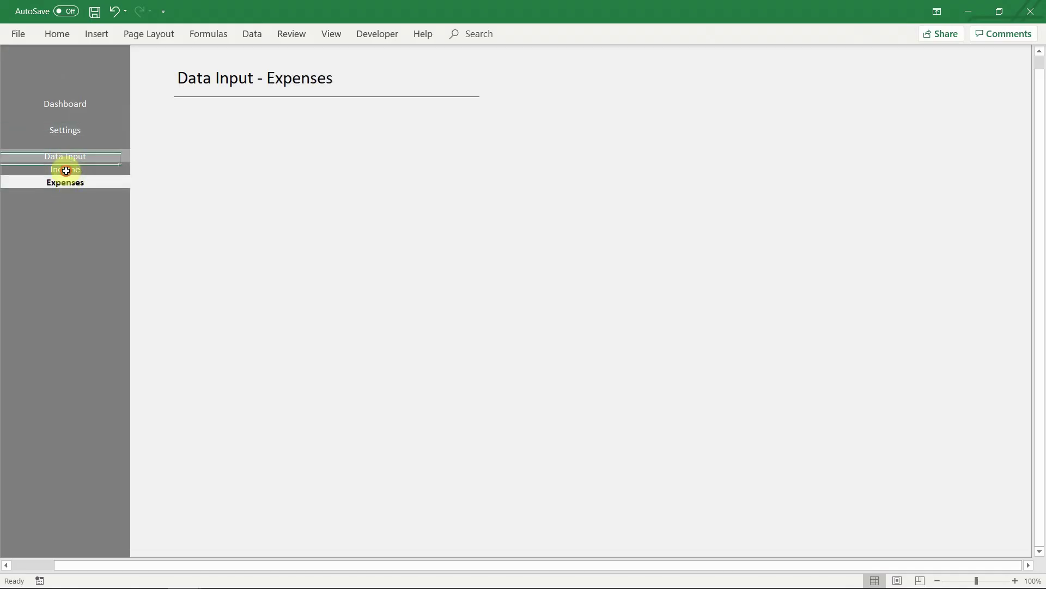
click(65, 132)
click(62, 103)
click(63, 133)
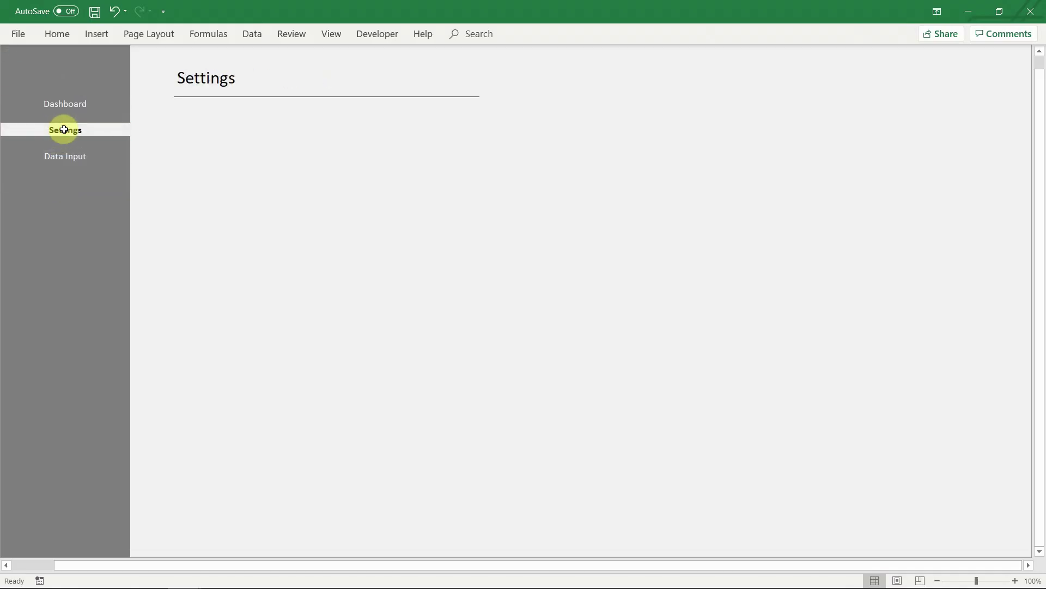